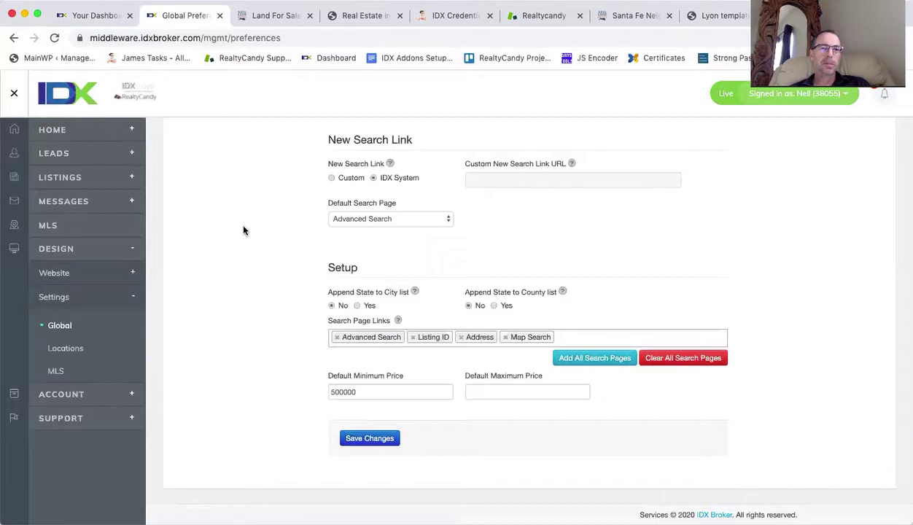
Step: From Design > Website > Saved Links, create a new link using the Standard Results search page
scroll(244, 231, up, 3)
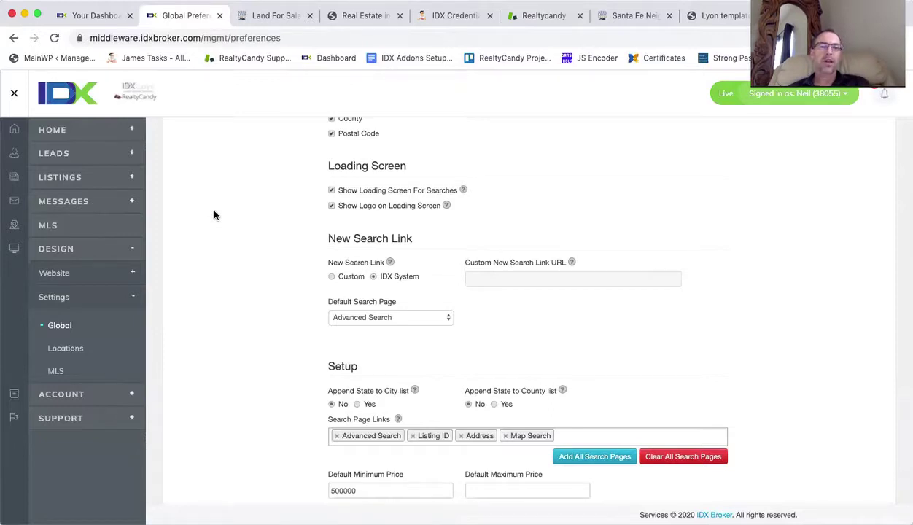
click(132, 274)
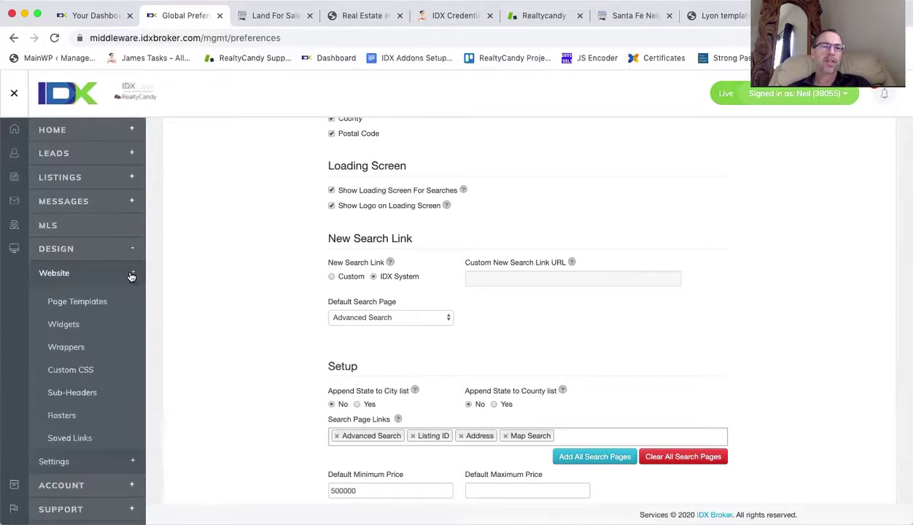
click(67, 438)
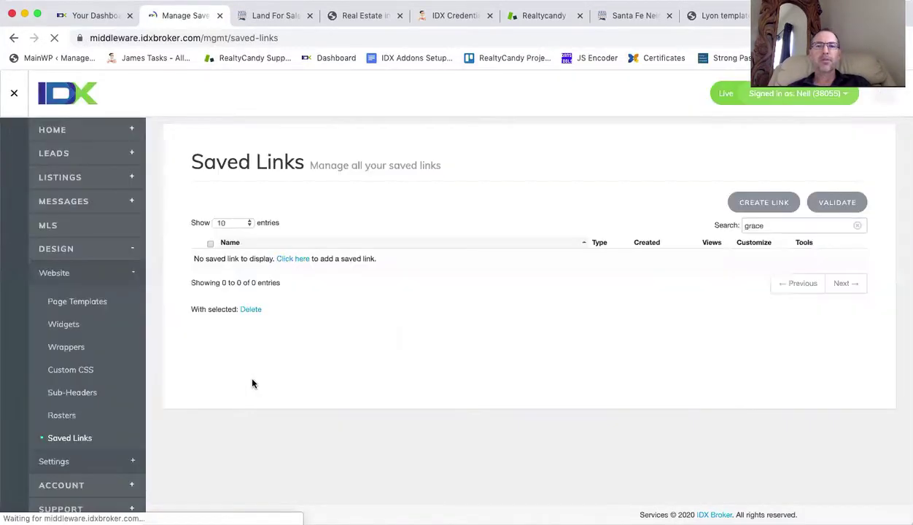
click(777, 217)
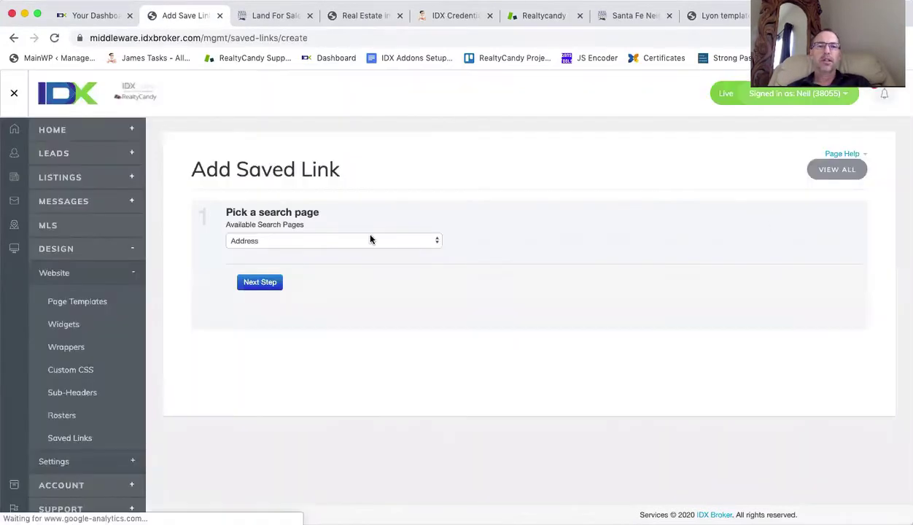
click(371, 239)
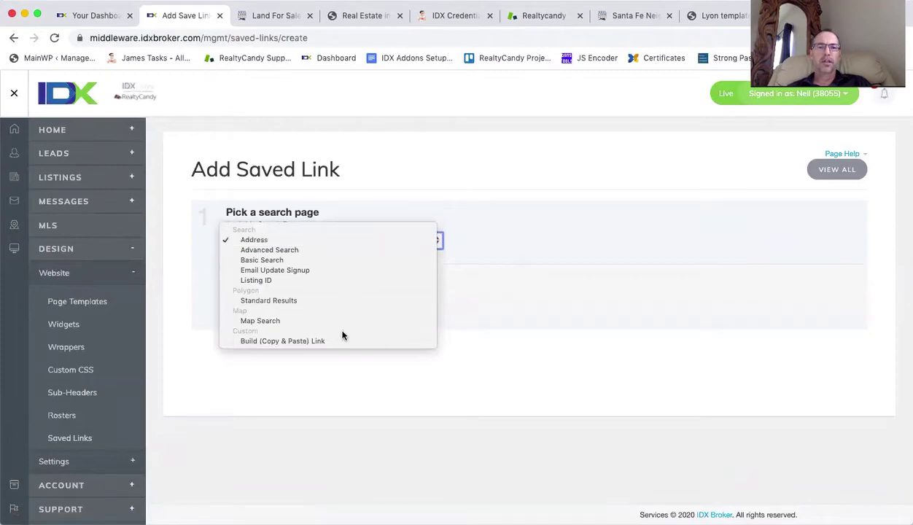
click(335, 300)
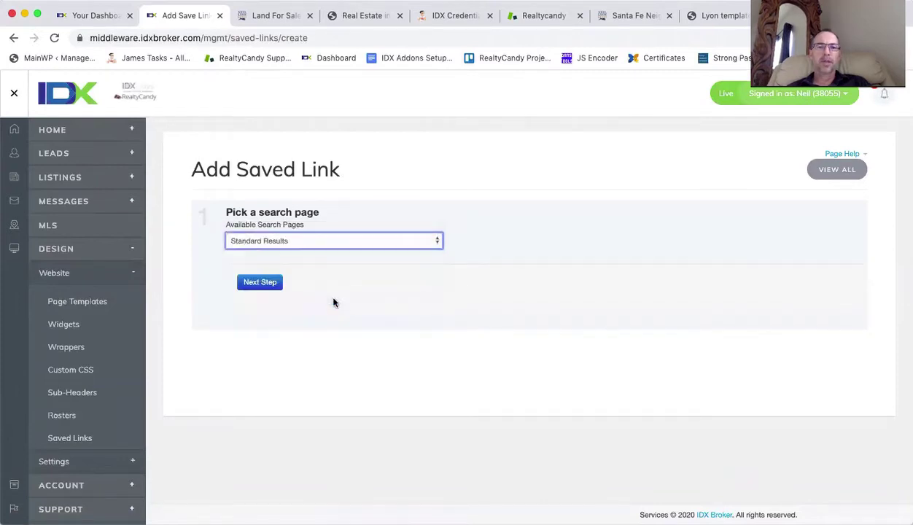
Step: Continue to the criteria map and zoom in three levels on Santa Fe
click(257, 286)
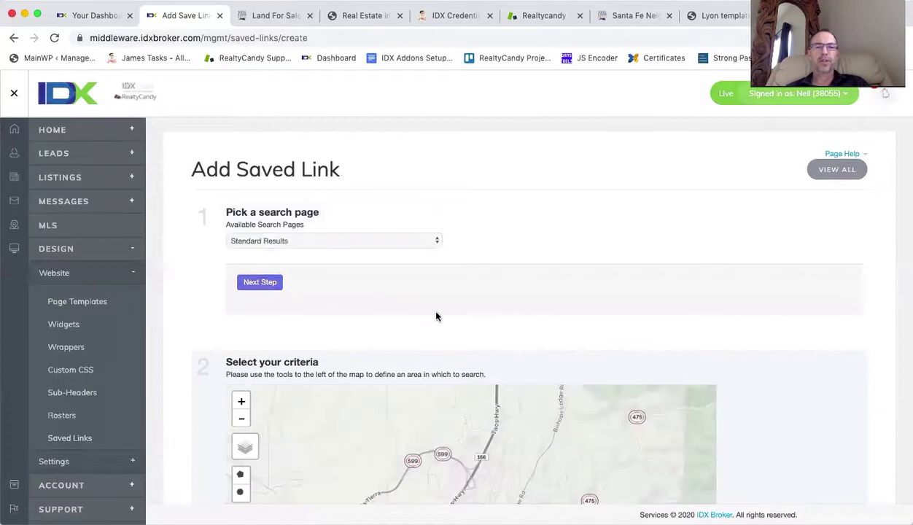
scroll(795, 415, down, 3)
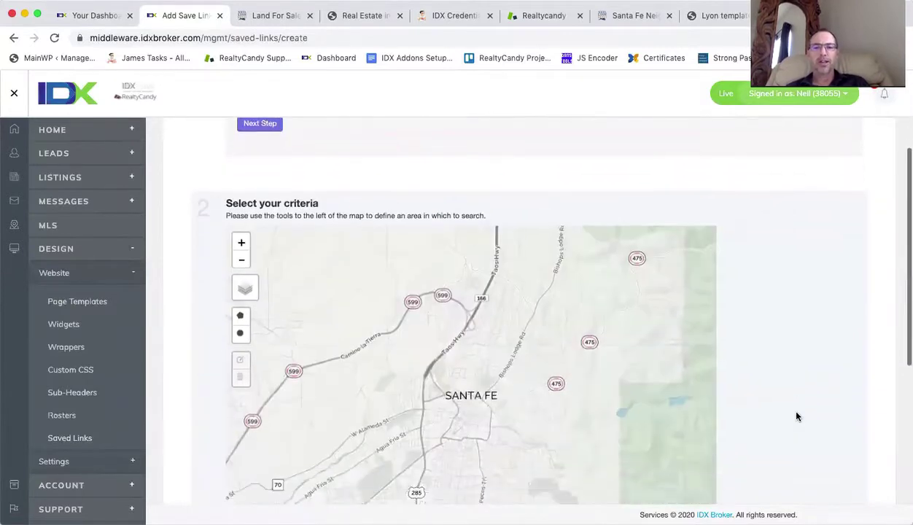
scroll(797, 416, down, 1)
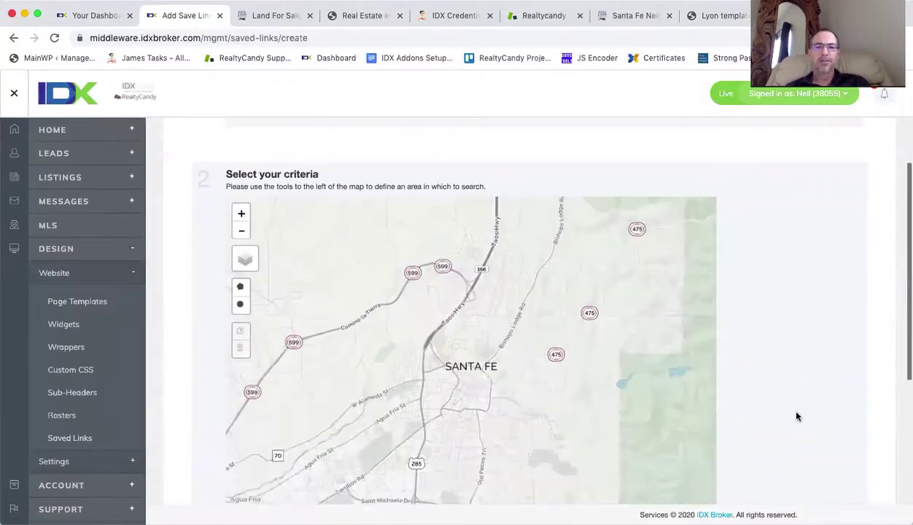
click(241, 211)
click(242, 211)
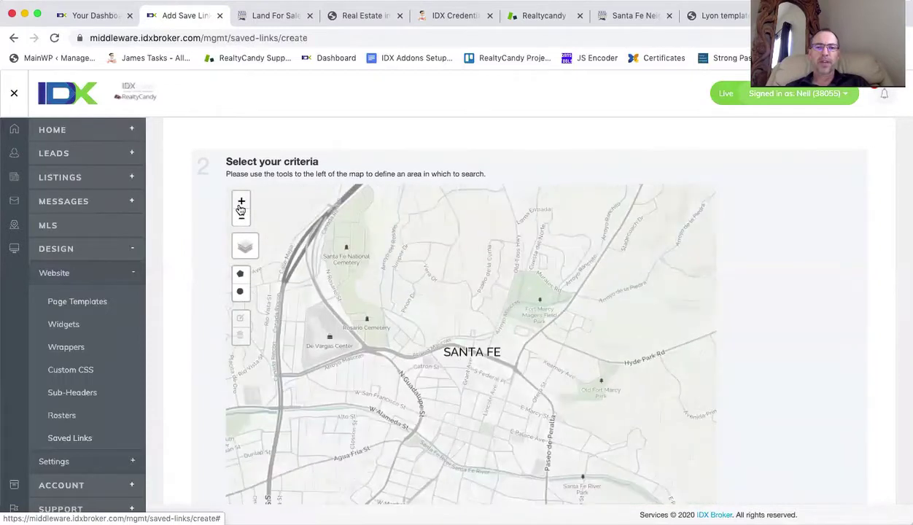
click(241, 210)
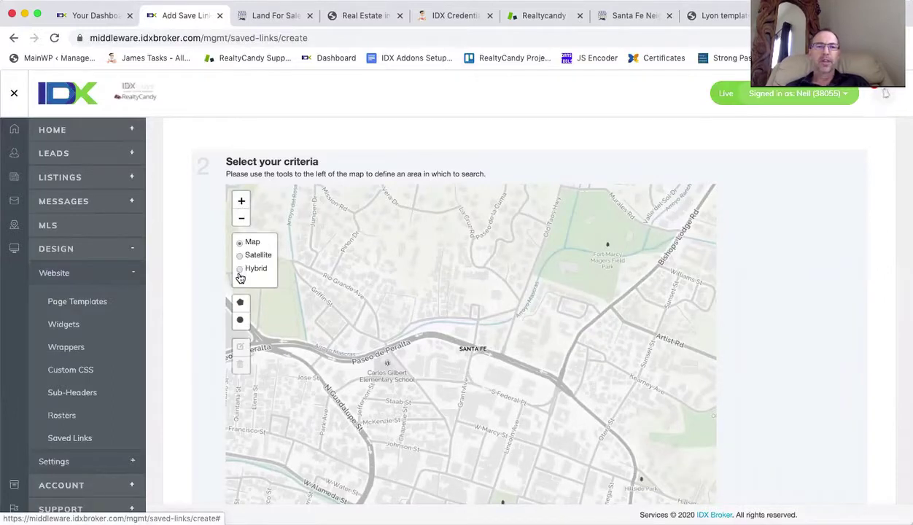
Step: Draw a five-corner polygon beside Fort Marcy park, north of Paseo de Peralta, and close it
click(240, 274)
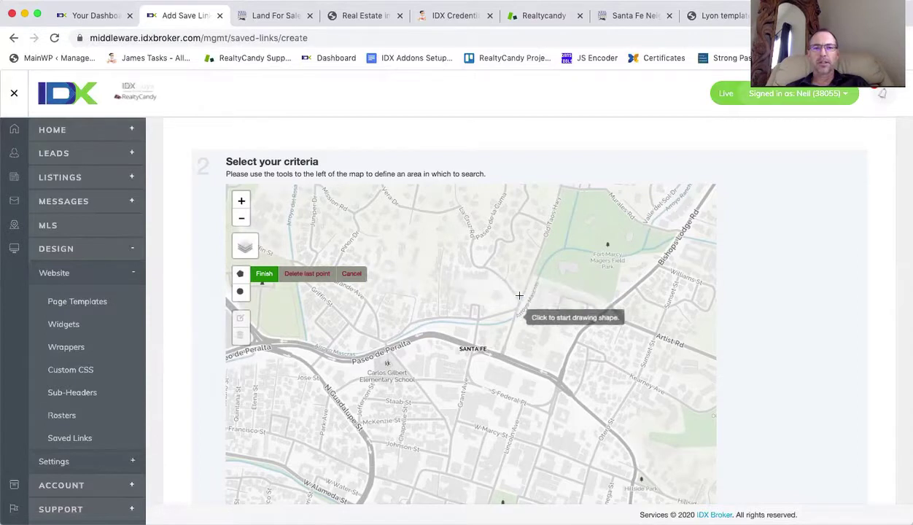
click(531, 276)
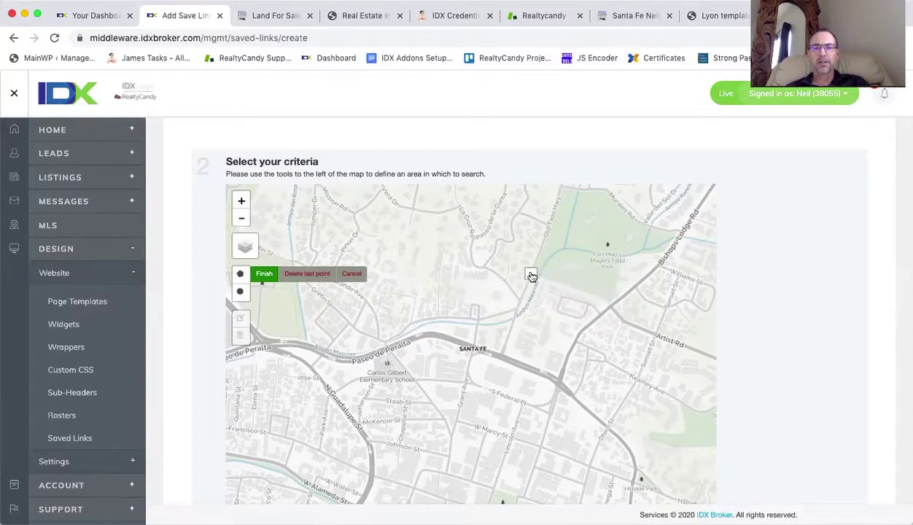
click(612, 297)
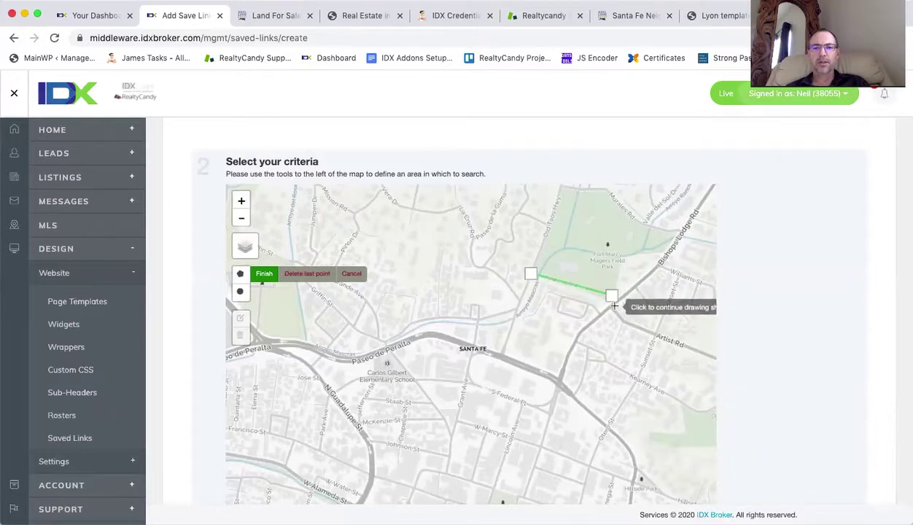
click(583, 334)
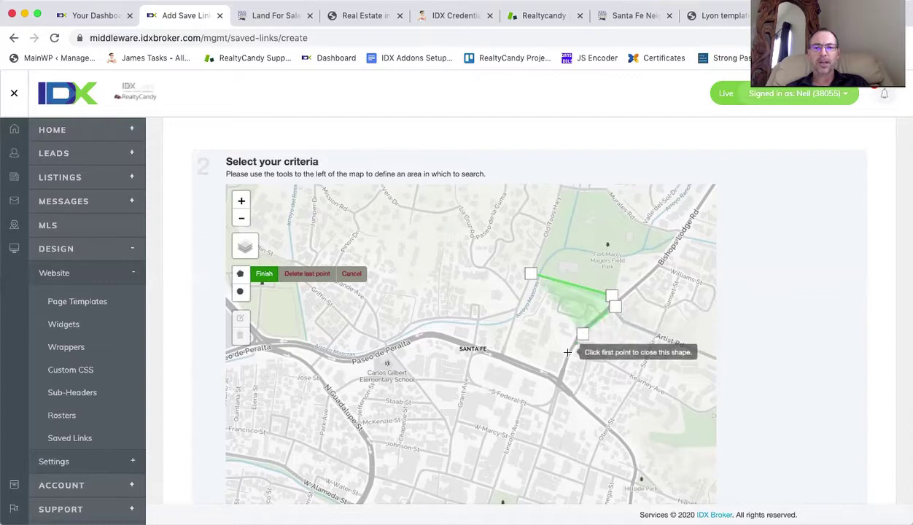
click(560, 381)
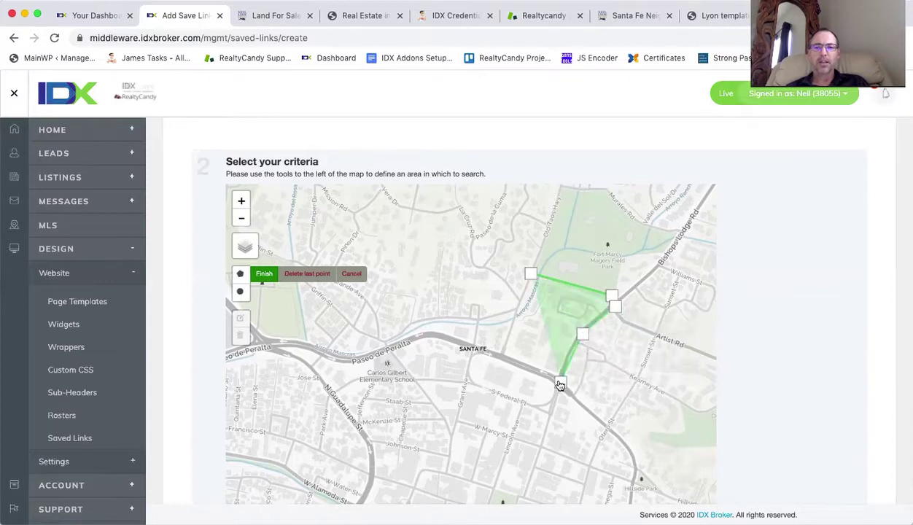
click(497, 356)
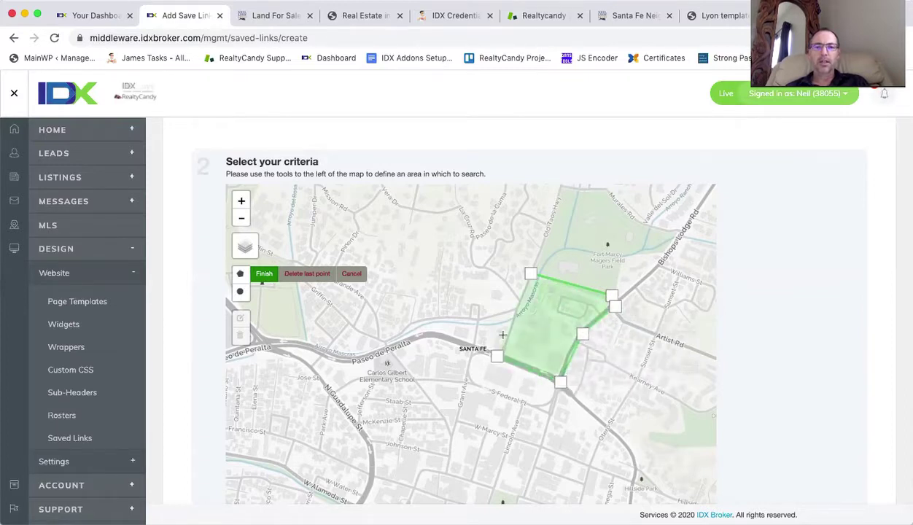
click(530, 272)
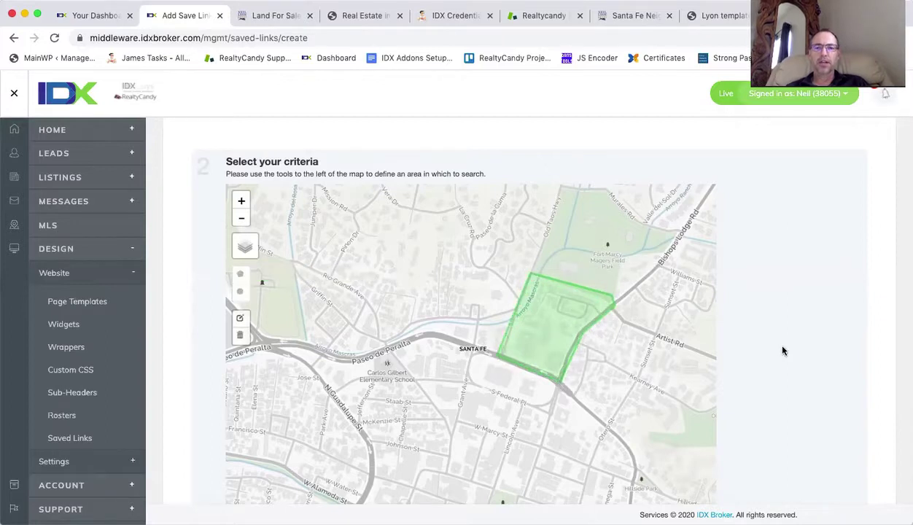
Step: Set the minimum price to 500000 and sort results by Newest Listings
scroll(782, 351, down, 1)
scroll(783, 351, down, 4)
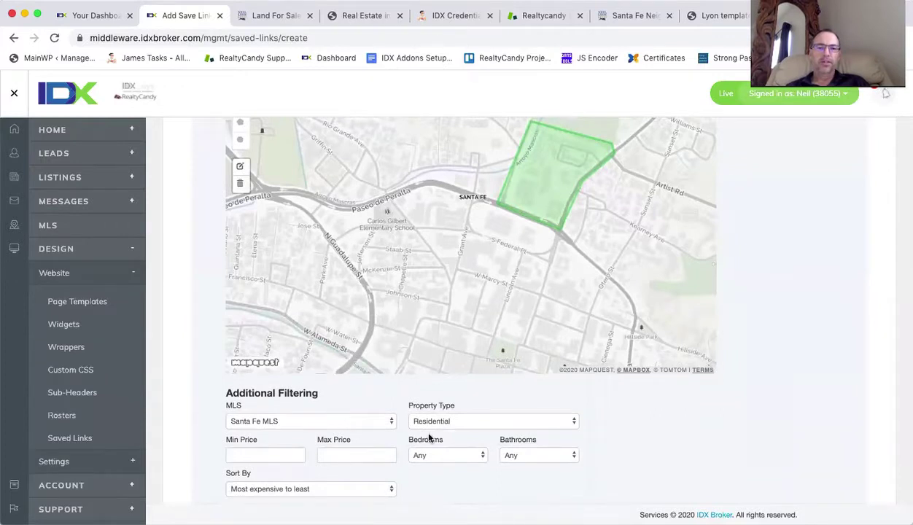
click(264, 453)
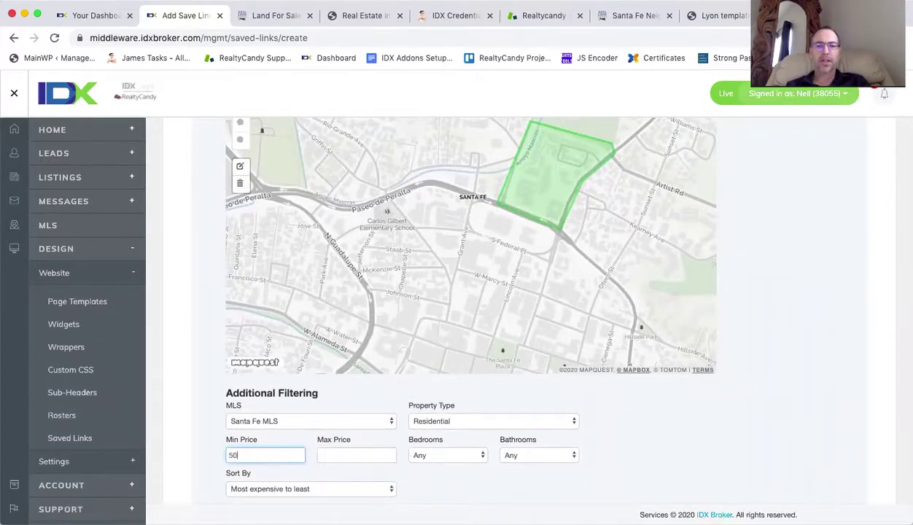
text(500000)
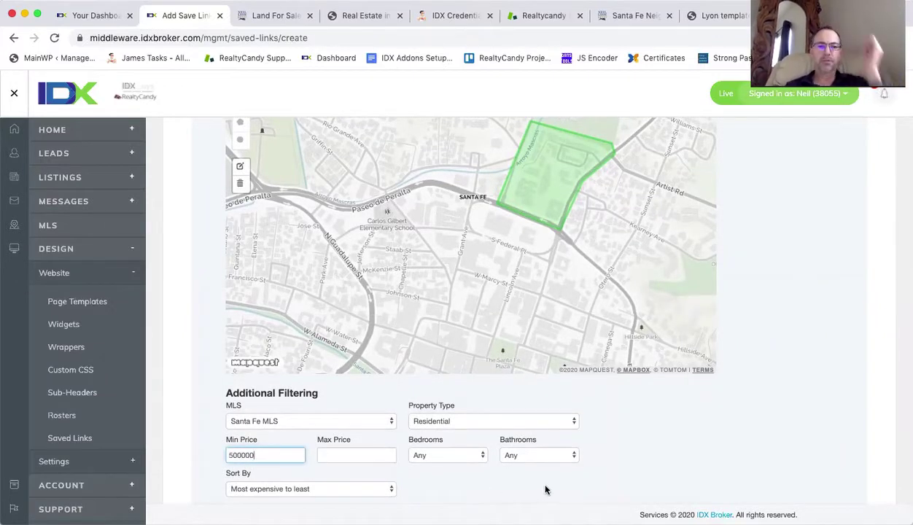
scroll(560, 491, down, 1)
scroll(560, 491, down, 3)
click(344, 357)
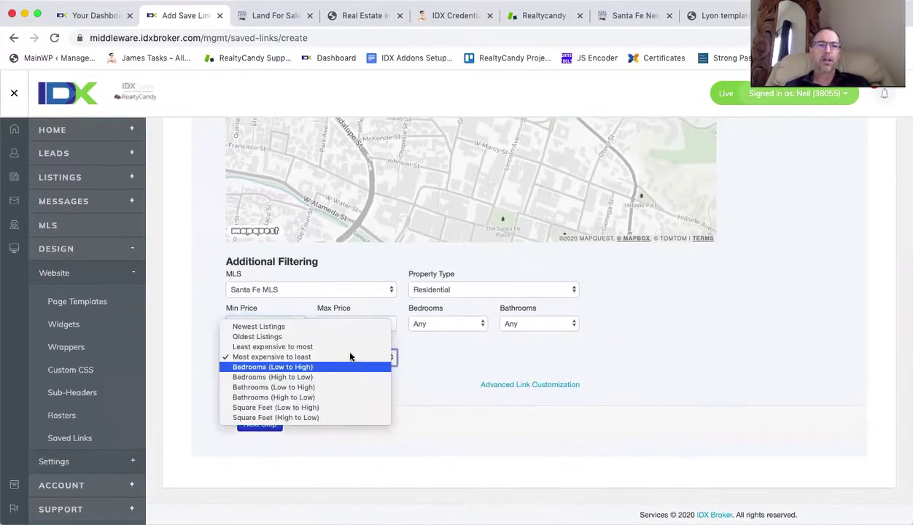
click(351, 327)
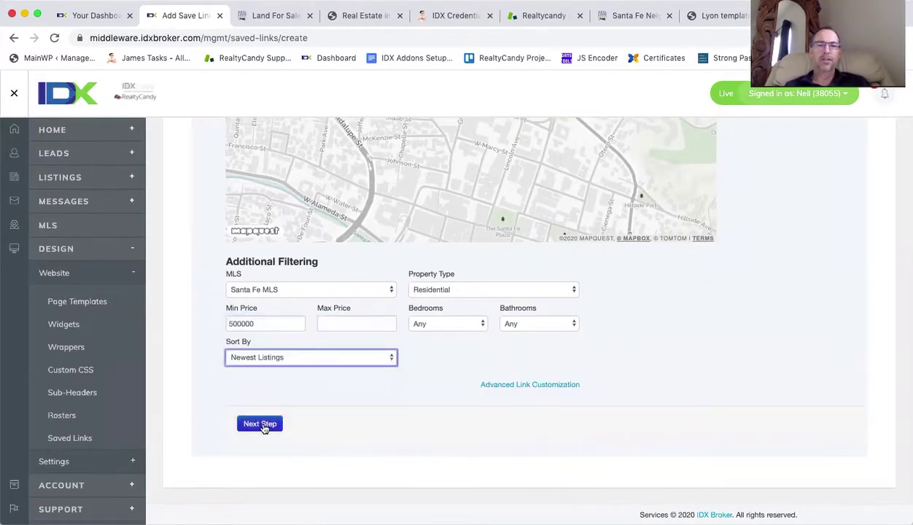
Step: Move to link details and enter the page title 'South Park Area Homes'
click(262, 424)
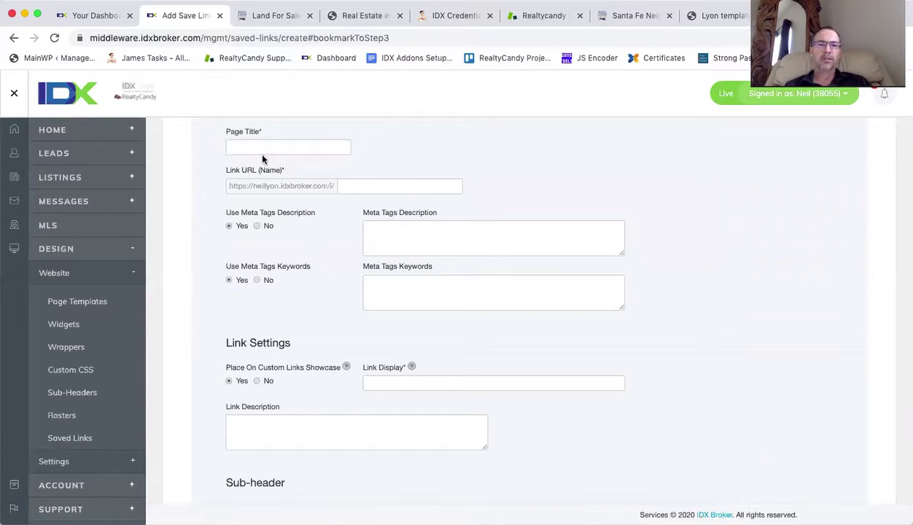
click(261, 145)
text(Sout)
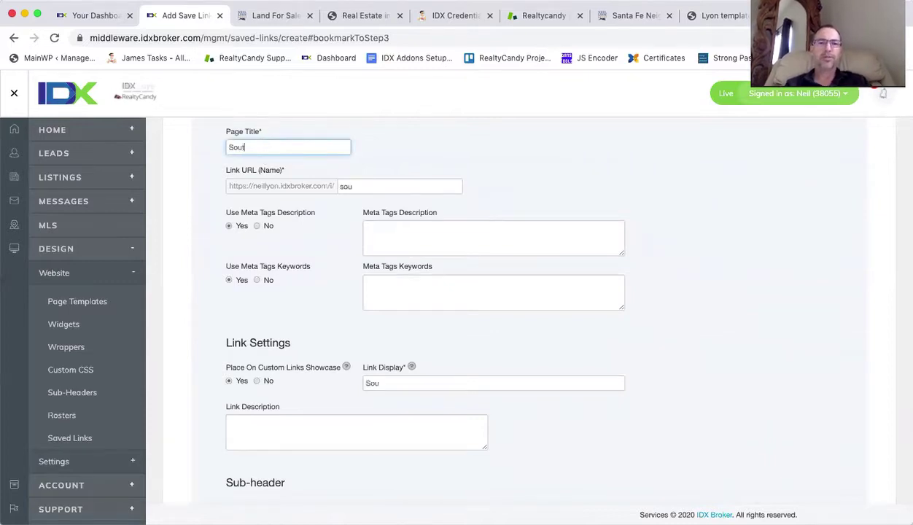
text(h Park )
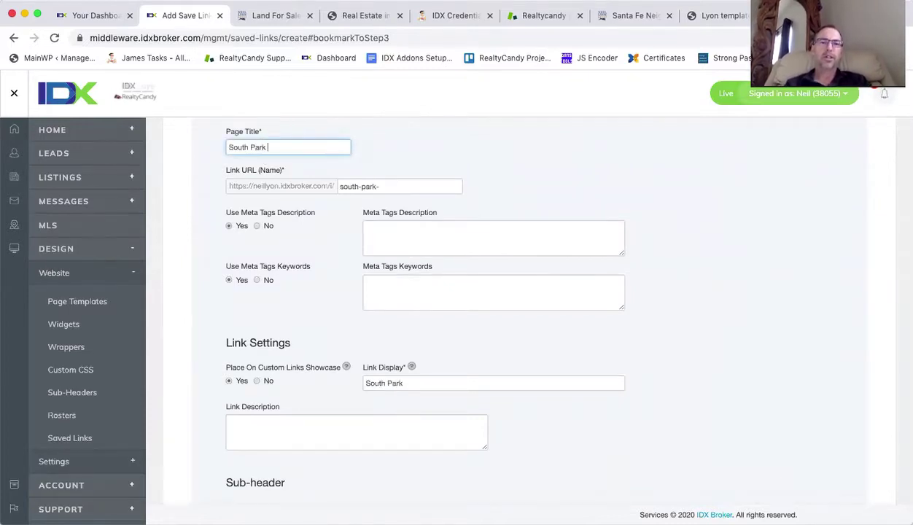
text(Area)
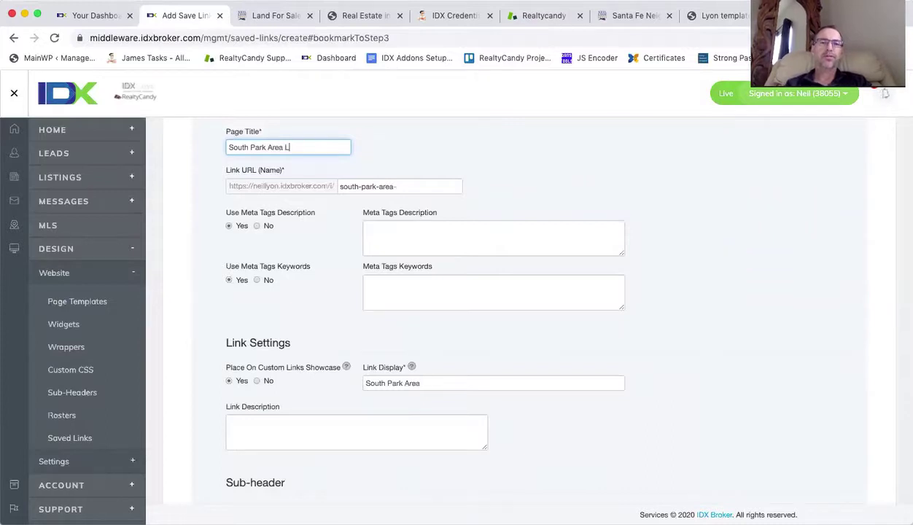
text( Homes)
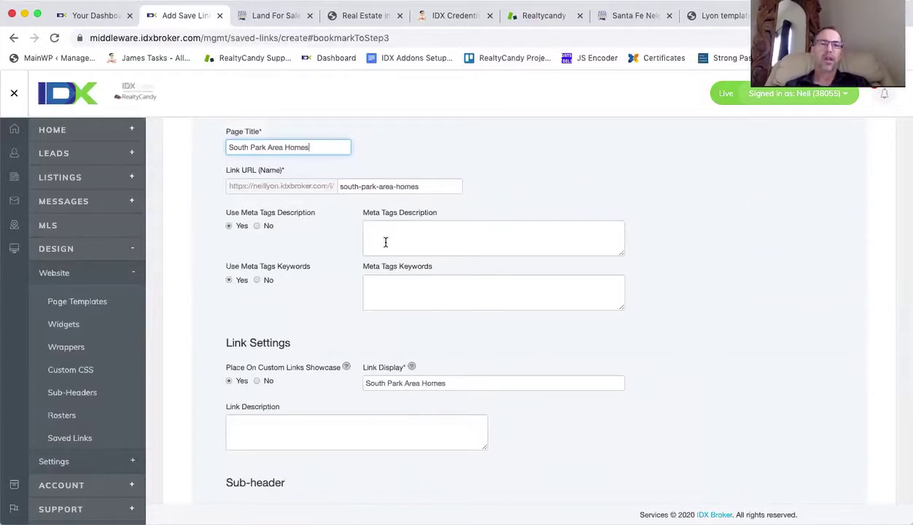
Step: Fill in the meta tags description and the link description 'This is a test'
click(418, 224)
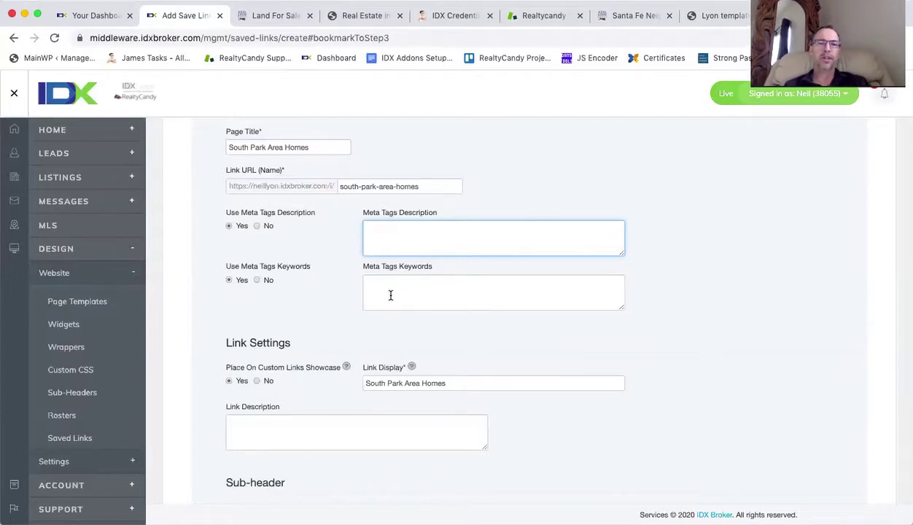
scroll(403, 298, down, 4)
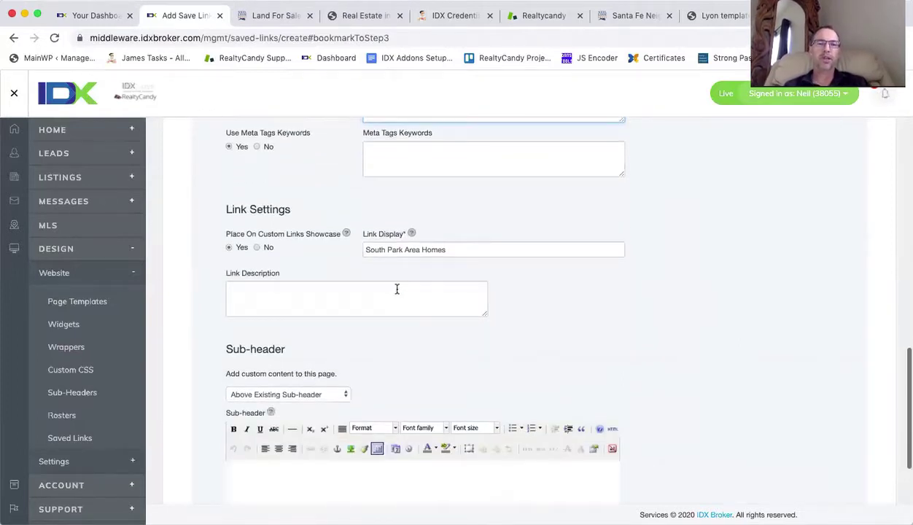
click(405, 304)
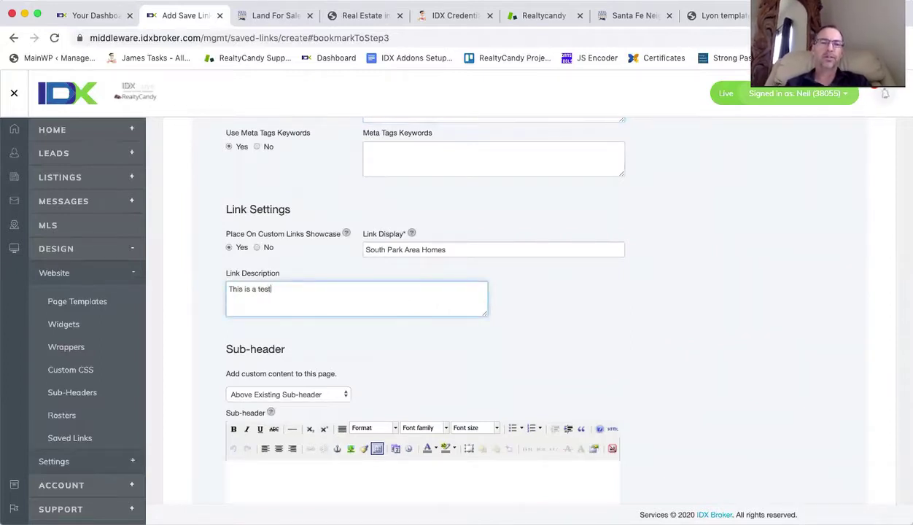
scroll(638, 379, down, 4)
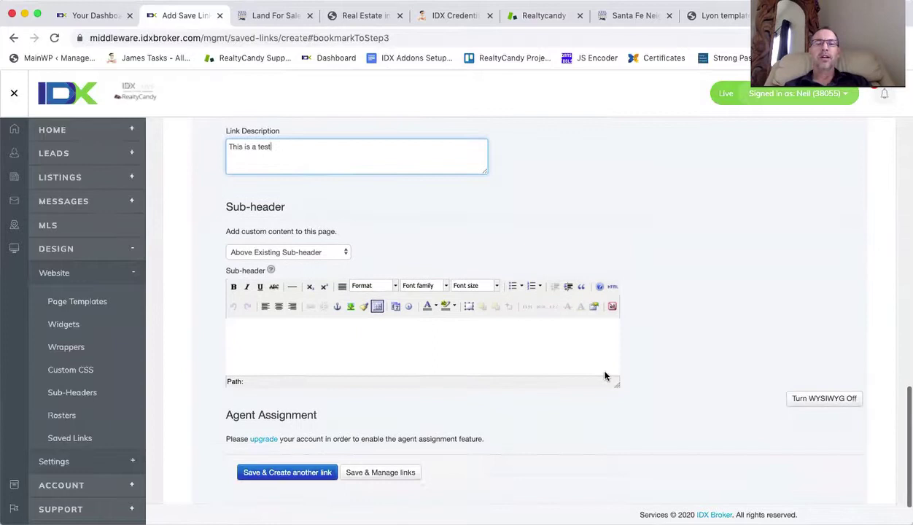
Step: Enter sub-header 'South Park is a great neighborhood. etc....' and save via Save & Manage links
click(315, 346)
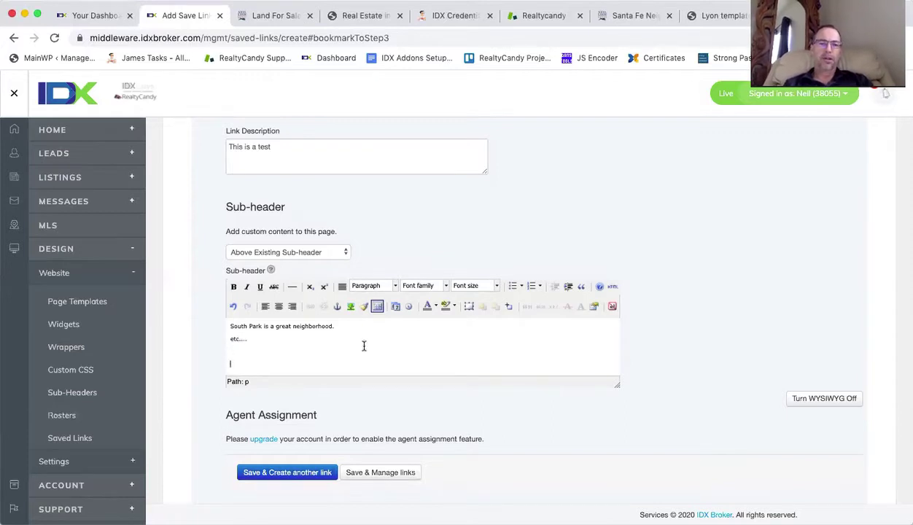
scroll(580, 367, down, 2)
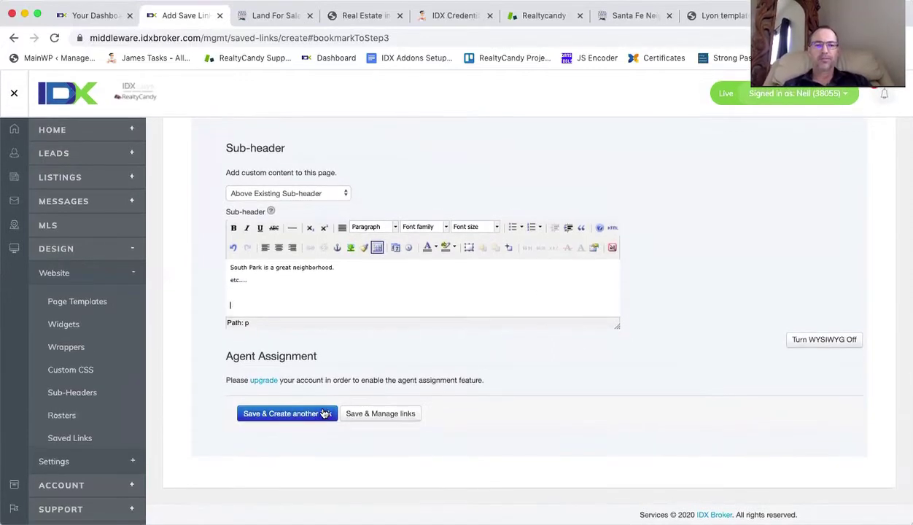
click(379, 420)
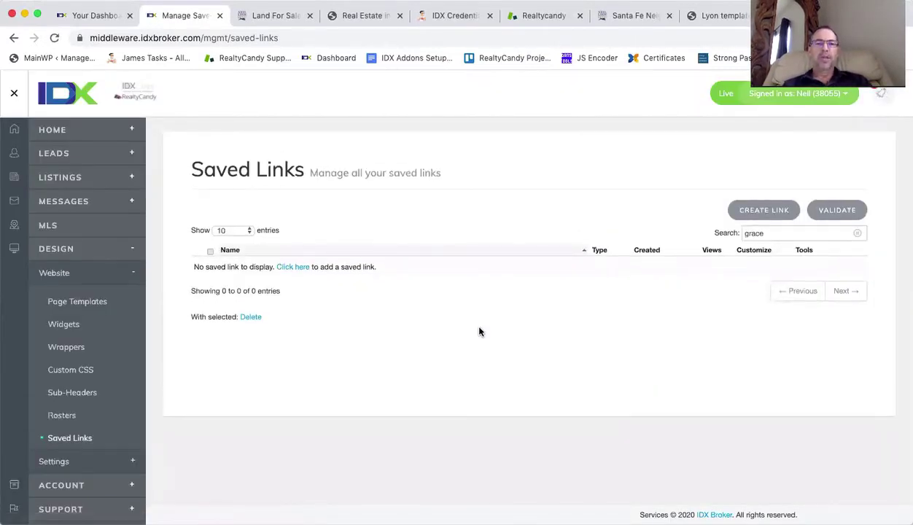
Step: Clear the 'grace' search term, preview south-park-area-homes live, then begin another saved link
double_click(771, 233)
key(BackSpace)
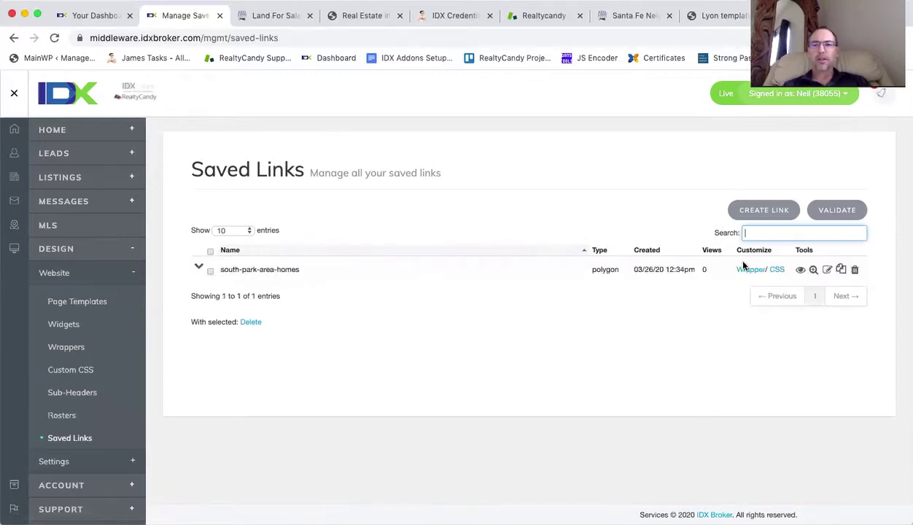
click(801, 271)
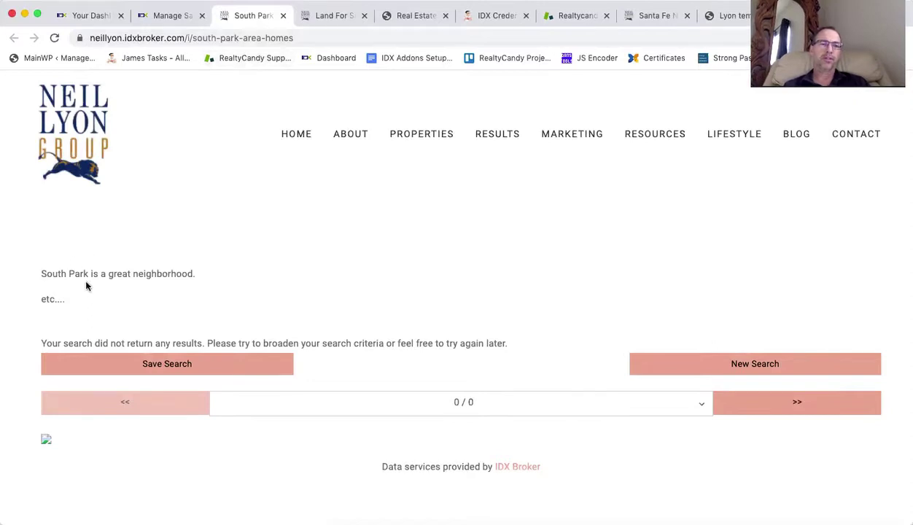
click(174, 16)
click(746, 213)
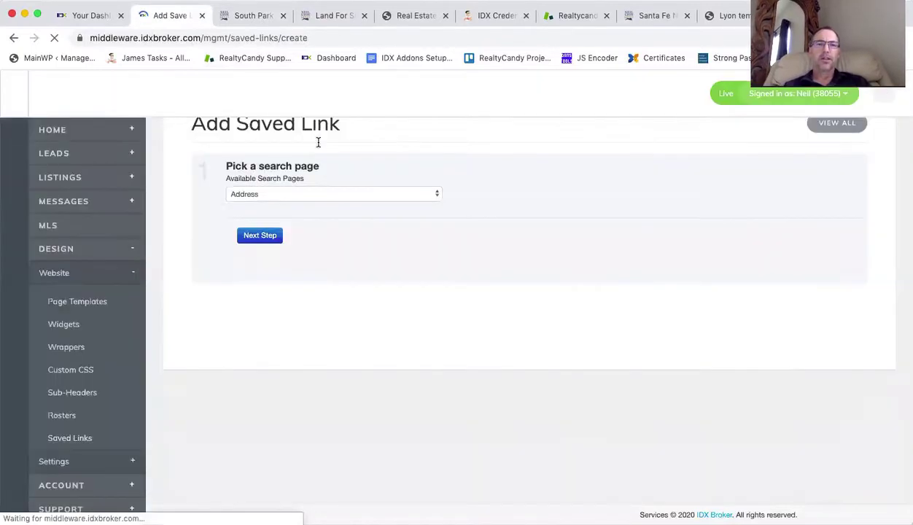
Step: Choose Standard Results as the search page and continue to the criteria map
click(322, 245)
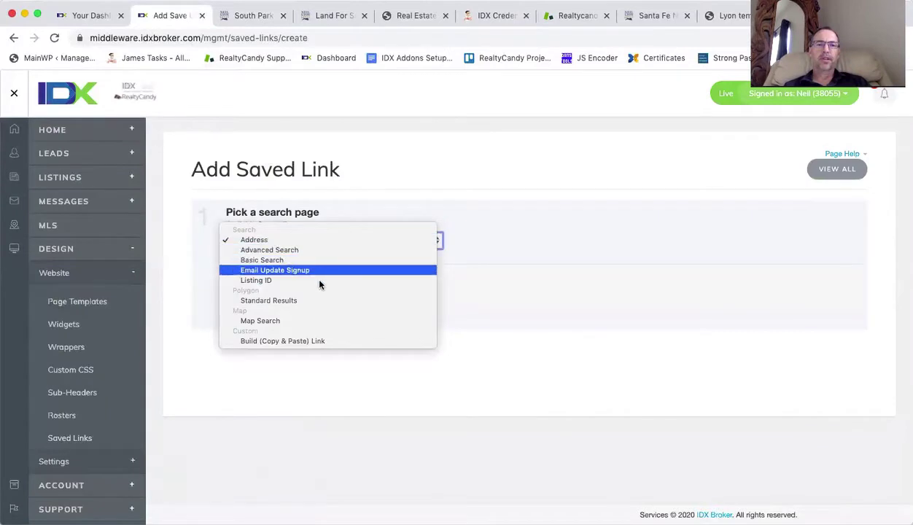
click(310, 299)
click(256, 283)
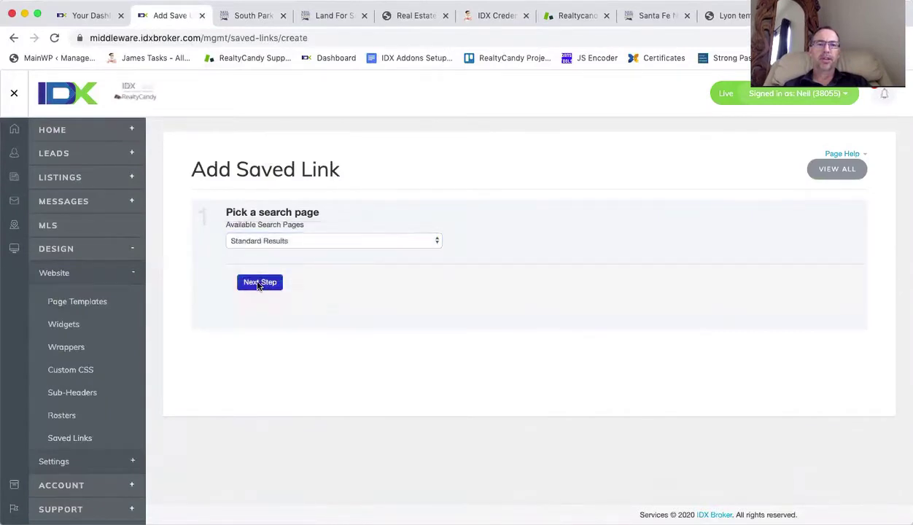
drag(762, 419, 773, 332)
scroll(793, 405, down, 5)
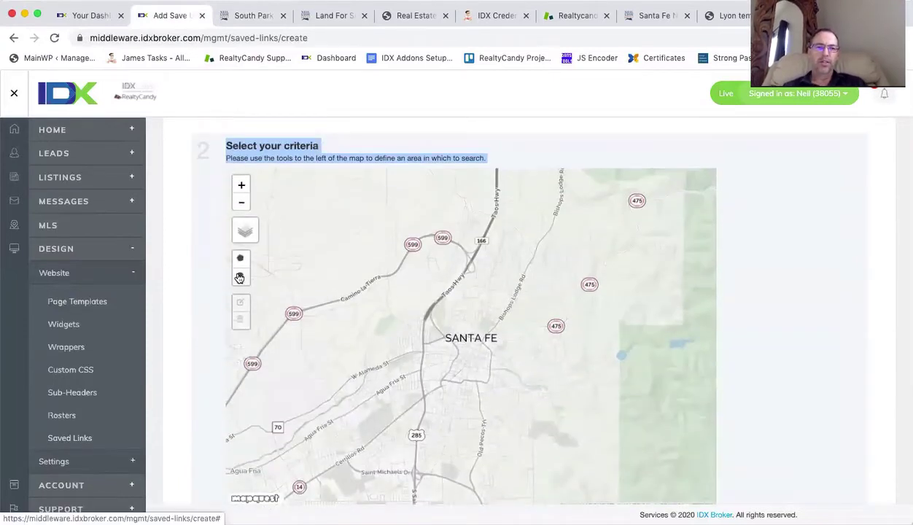
Step: Draw a four-corner polygon around central Santa Fe, close it, and continue to page details
click(240, 258)
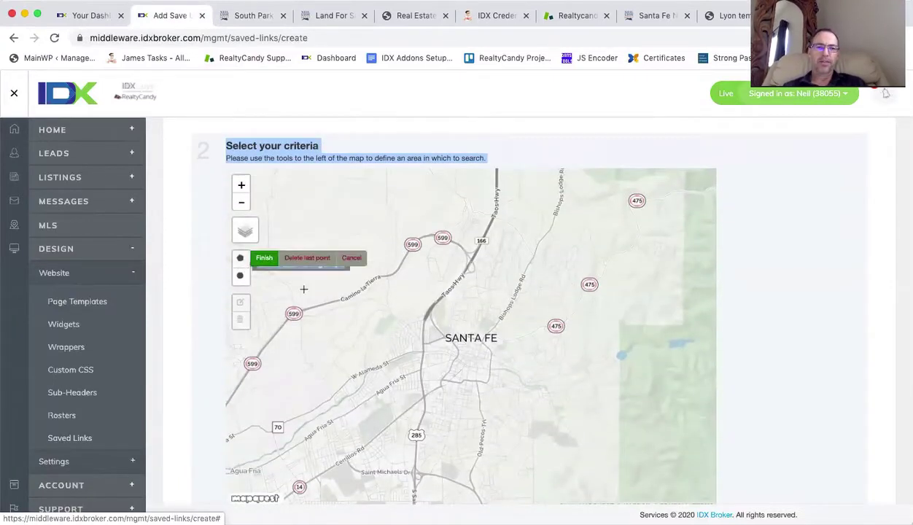
click(261, 281)
click(544, 332)
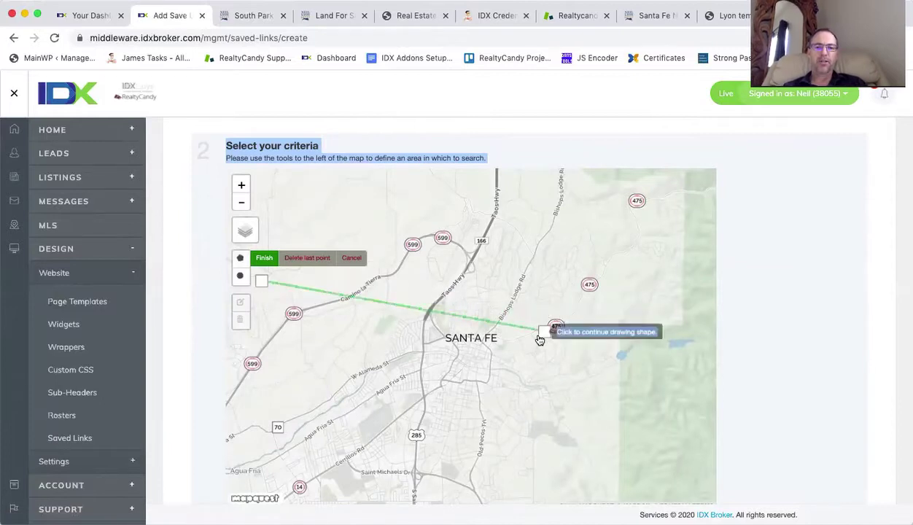
click(463, 494)
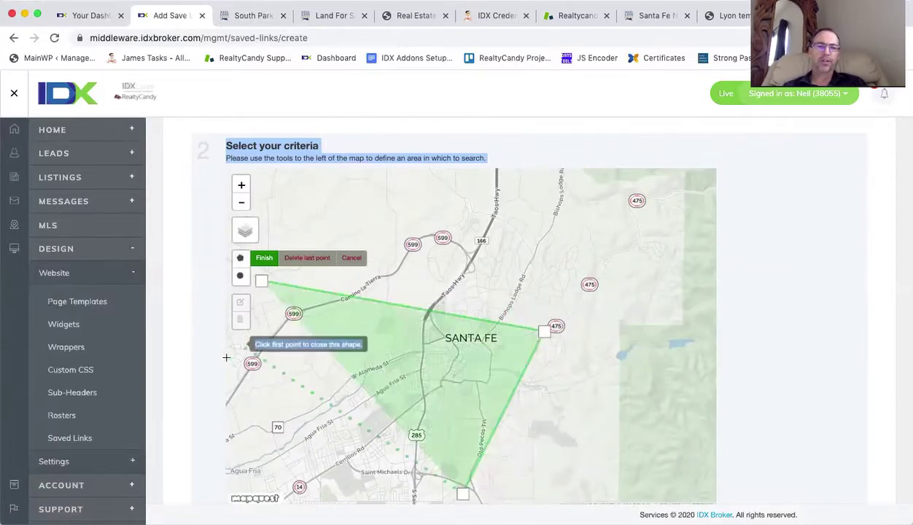
click(232, 394)
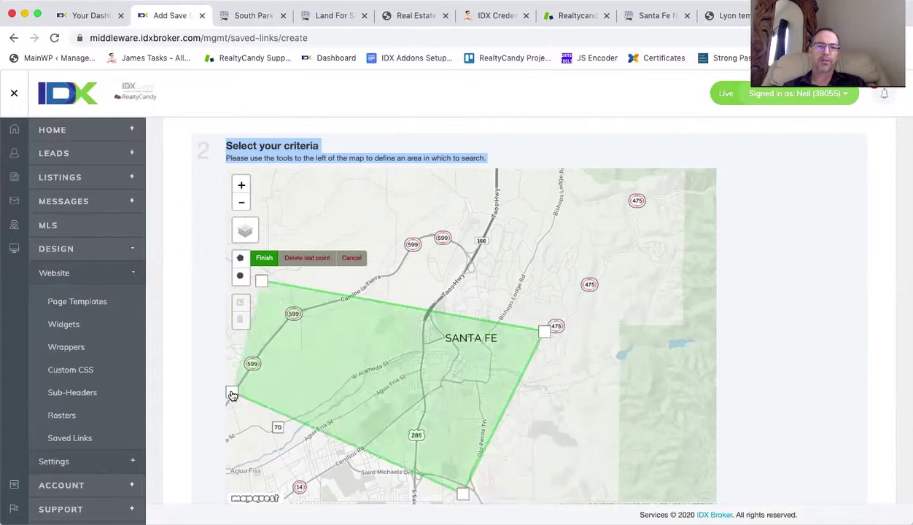
click(261, 282)
scroll(783, 396, down, 5)
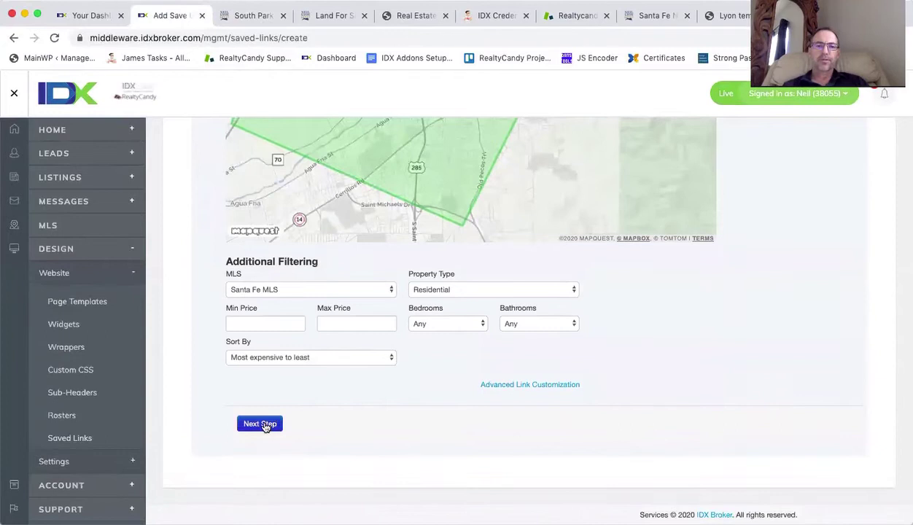
click(264, 424)
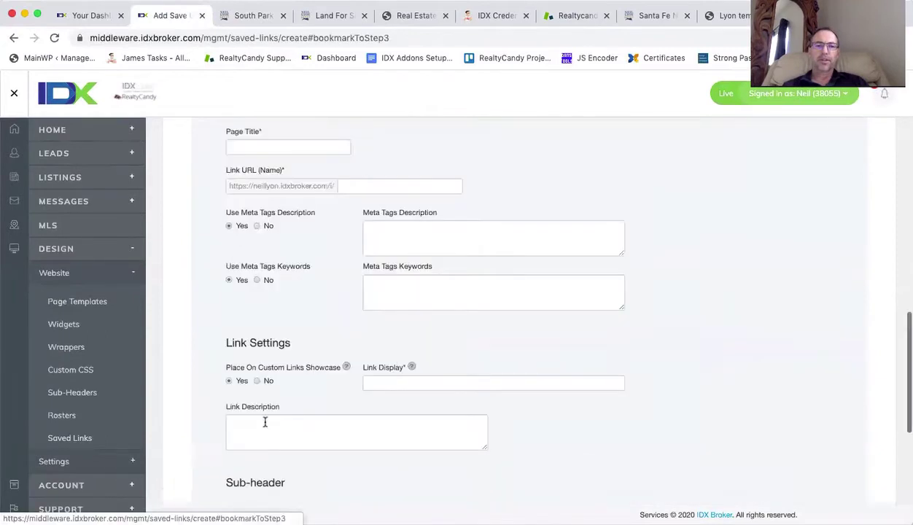
Step: Give the link page title 'Big Test' and sub-header 'Info about Big Test'
click(276, 147)
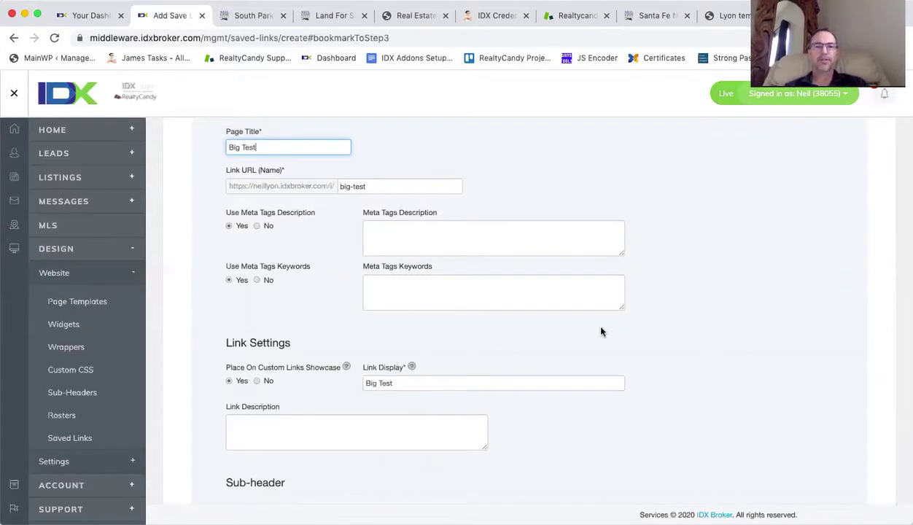
scroll(601, 332, down, 5)
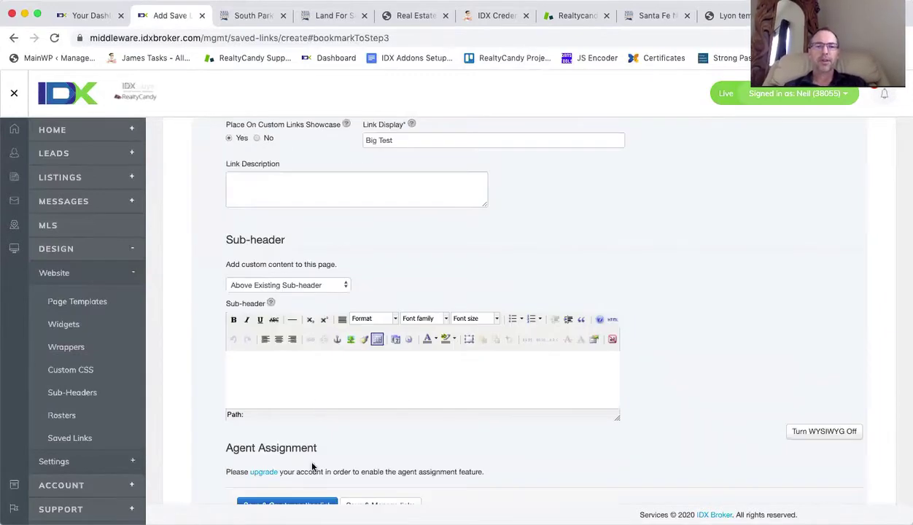
scroll(313, 467, down, 2)
click(283, 303)
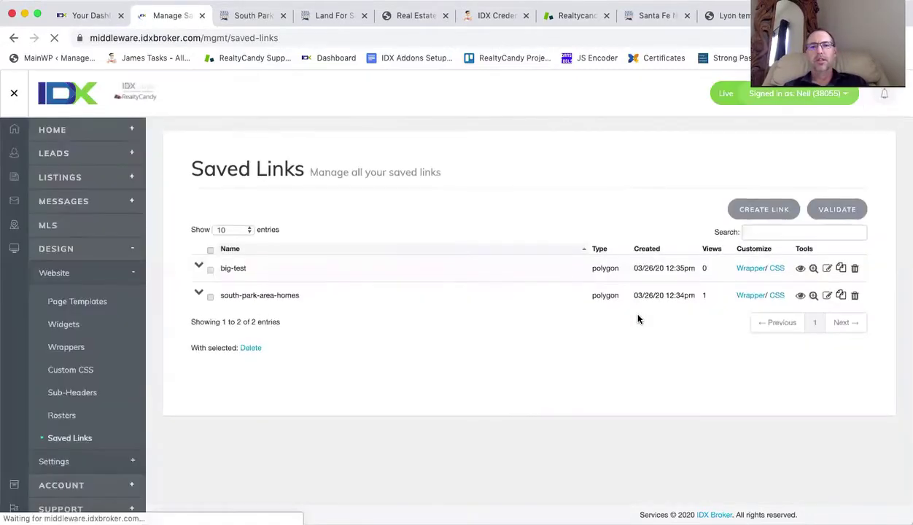
Step: Preview big-test live and scroll through its Santa Fe listings inside the polygon
click(800, 269)
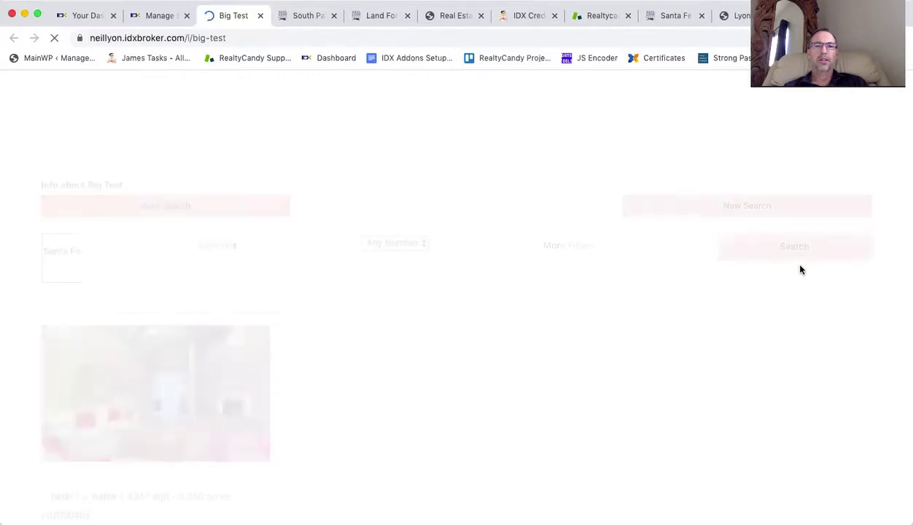
scroll(574, 332, down, 5)
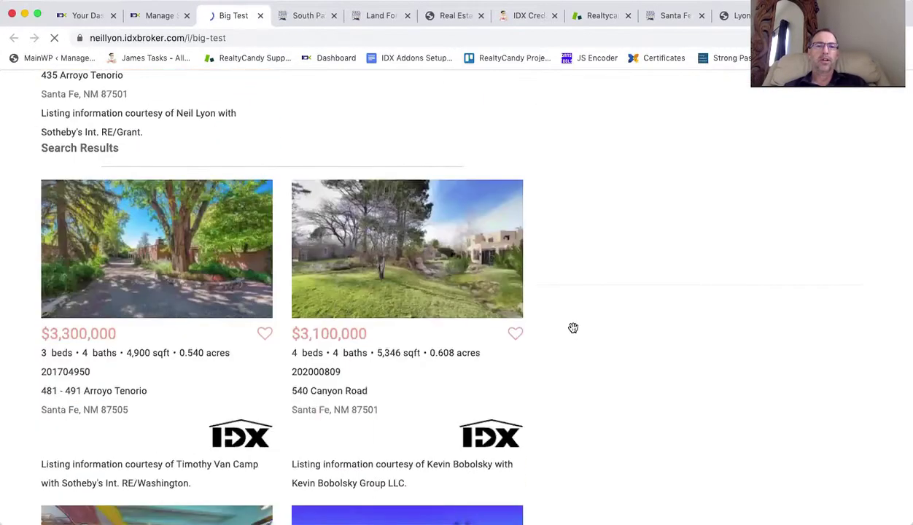
scroll(574, 331, up, 5)
scroll(146, 266, up, 2)
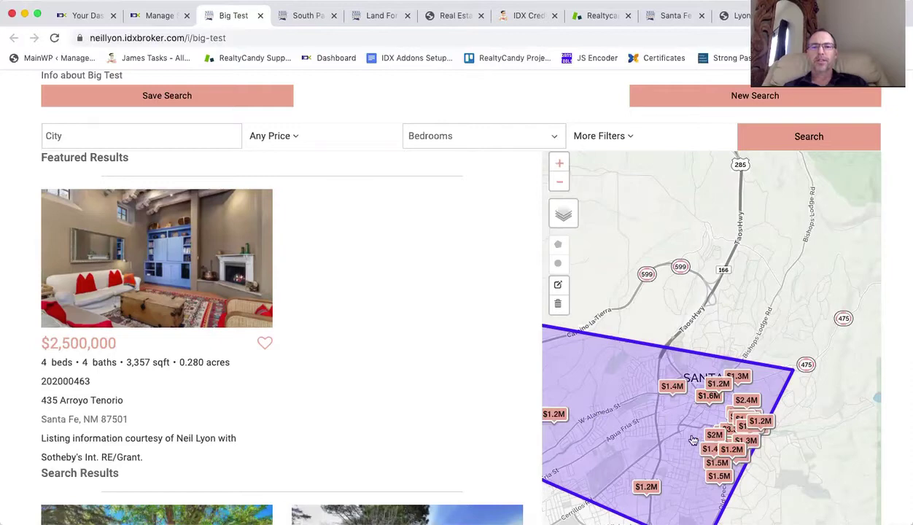
scroll(393, 418, down, 6)
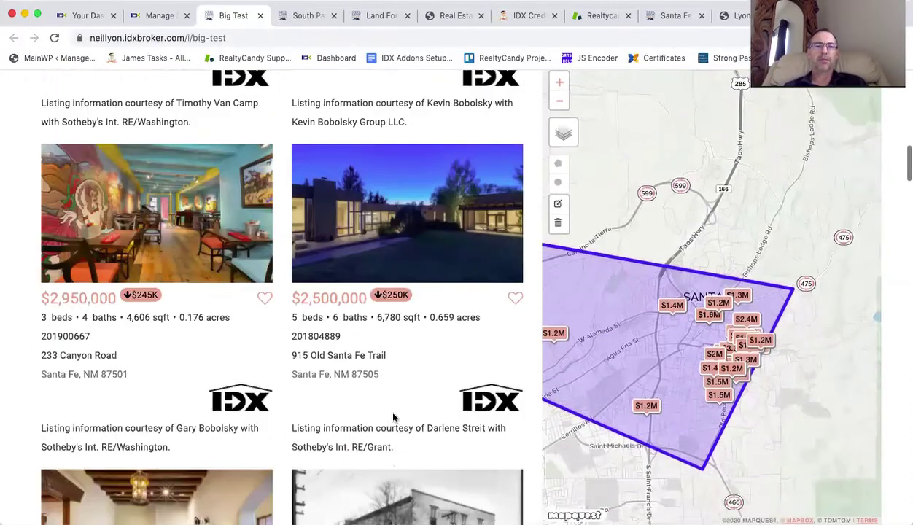
scroll(392, 417, down, 8)
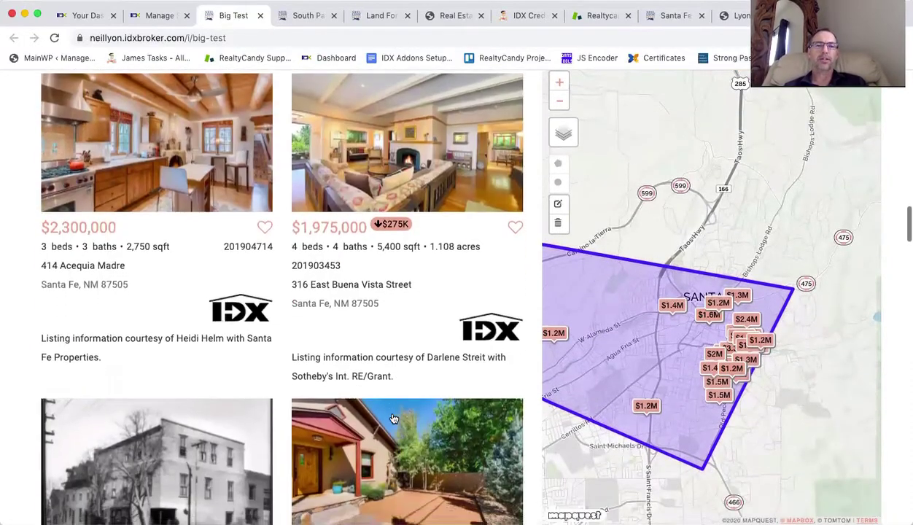
scroll(393, 417, down, 3)
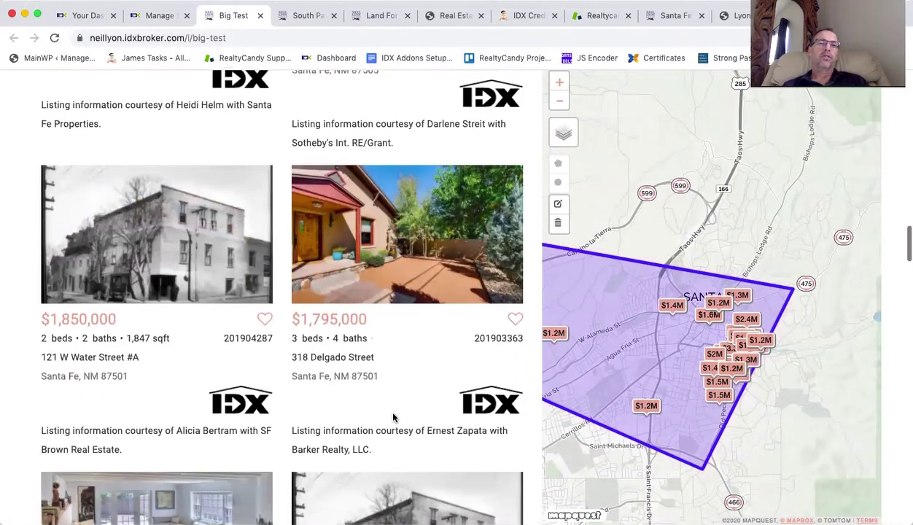
scroll(393, 417, down, 5)
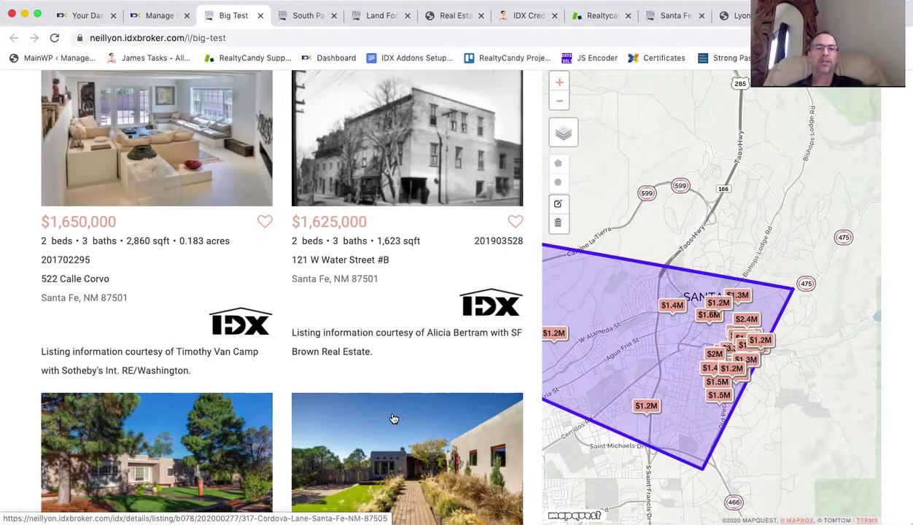
scroll(393, 419, down, 3)
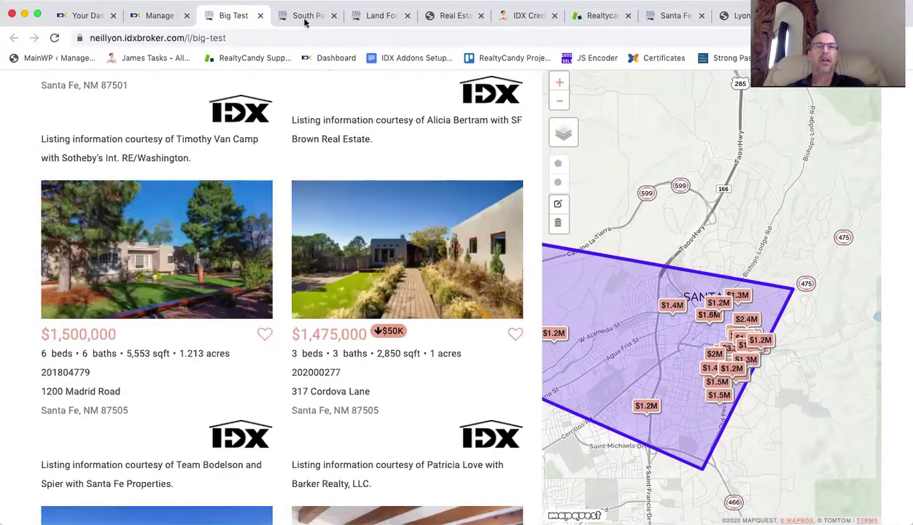
Step: Read the Lyon site's East side neighborhood page, then return to the Big Test listings
click(305, 17)
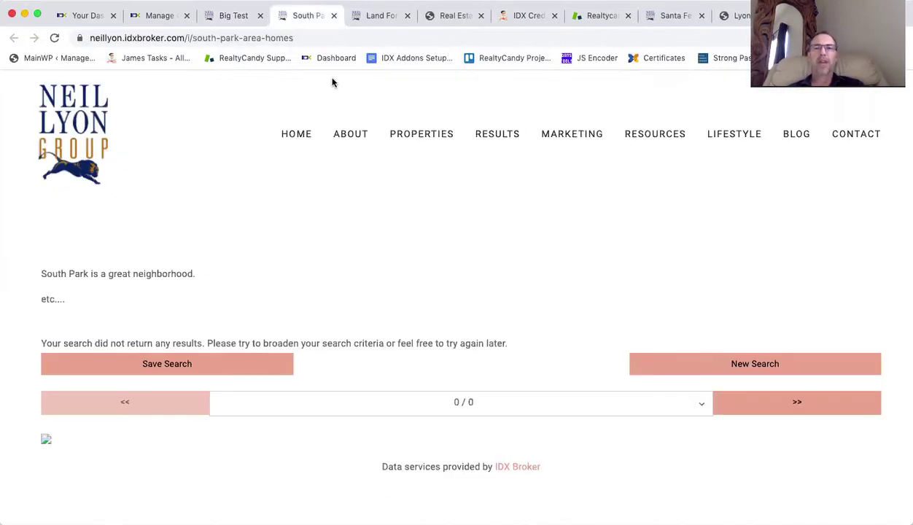
click(747, 15)
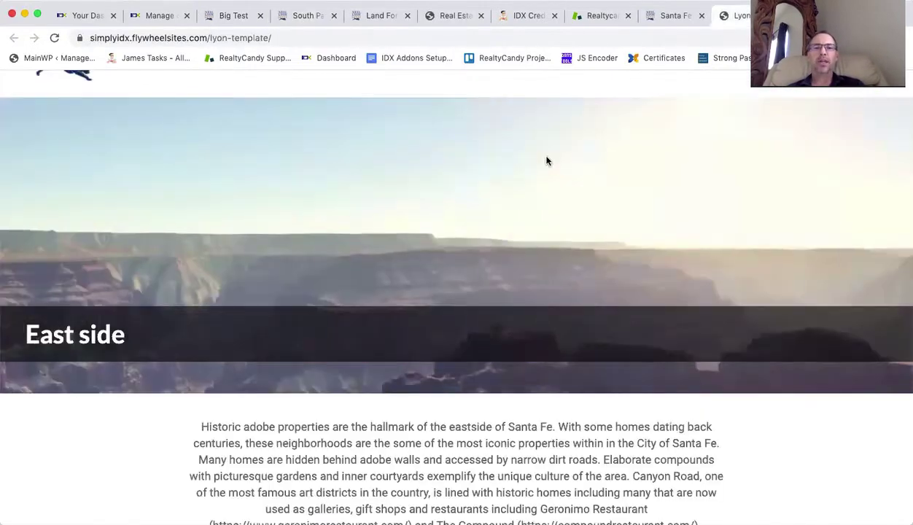
scroll(430, 270, down, 3)
scroll(432, 271, down, 3)
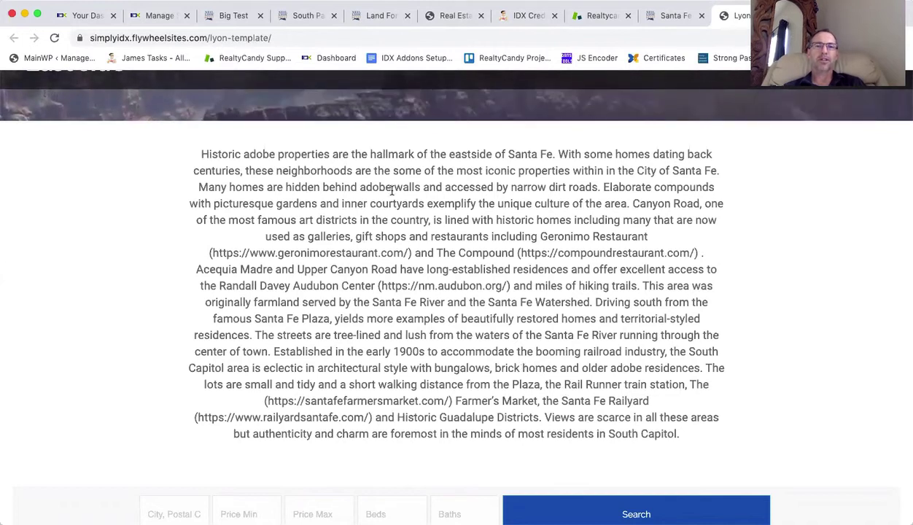
click(235, 16)
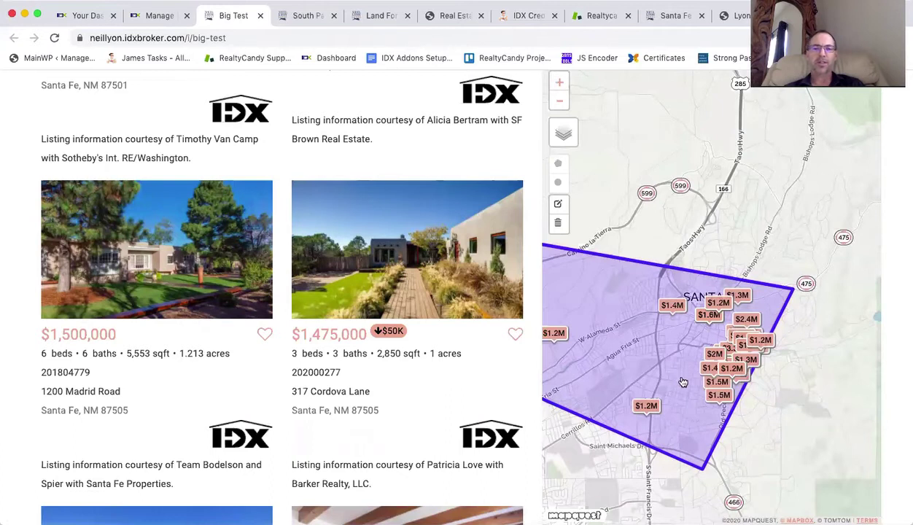
Step: Inspect big-test's Santa Fe polygon under Edit Preferences > Search Criteria, then reopen Design > Website
click(155, 16)
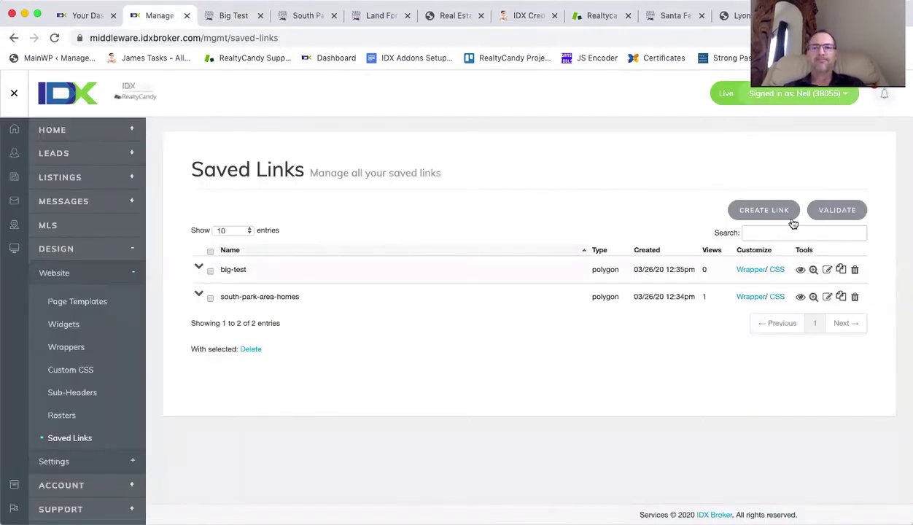
click(827, 272)
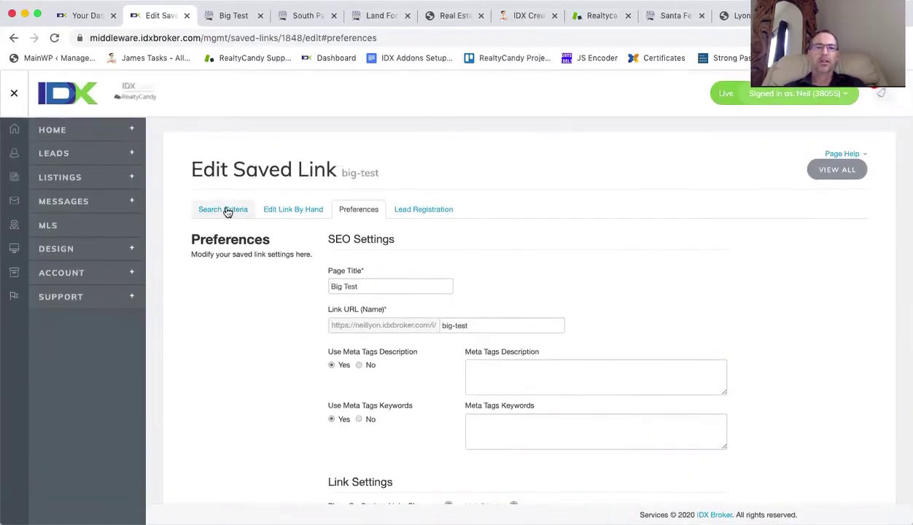
click(224, 210)
scroll(288, 378, down, 2)
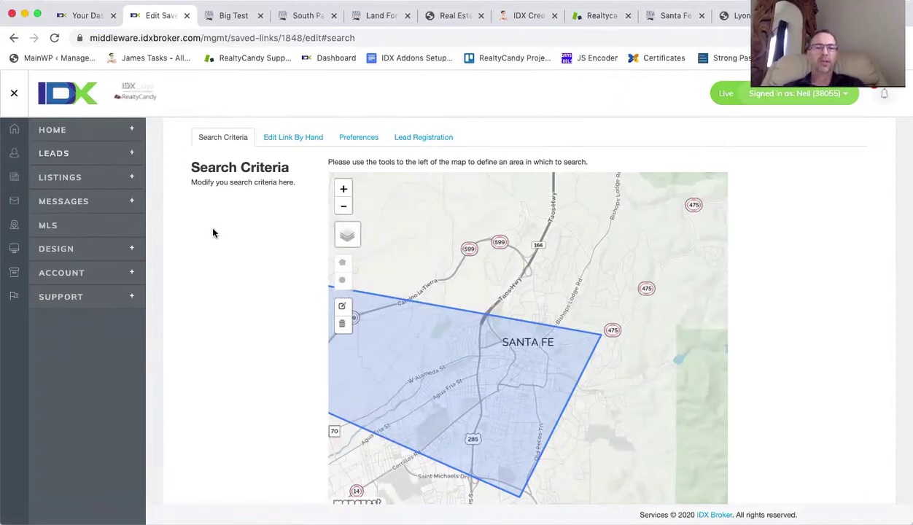
click(118, 251)
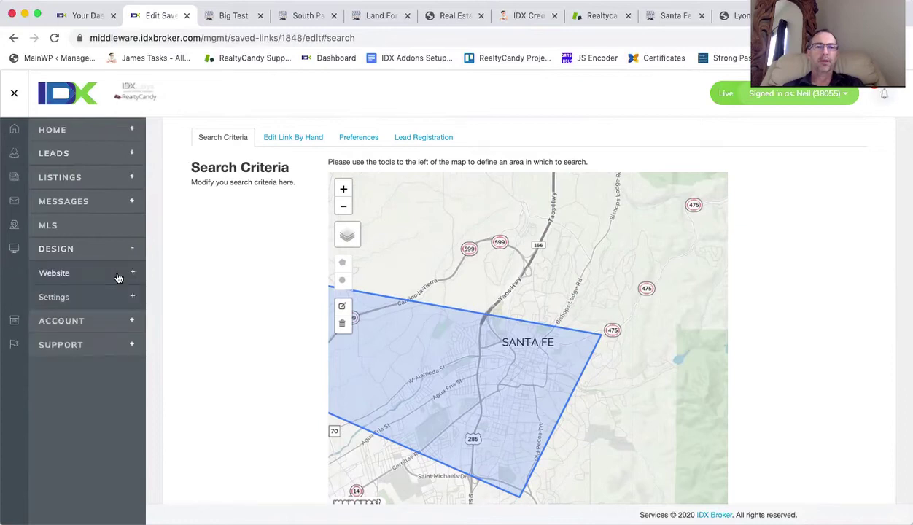
click(118, 276)
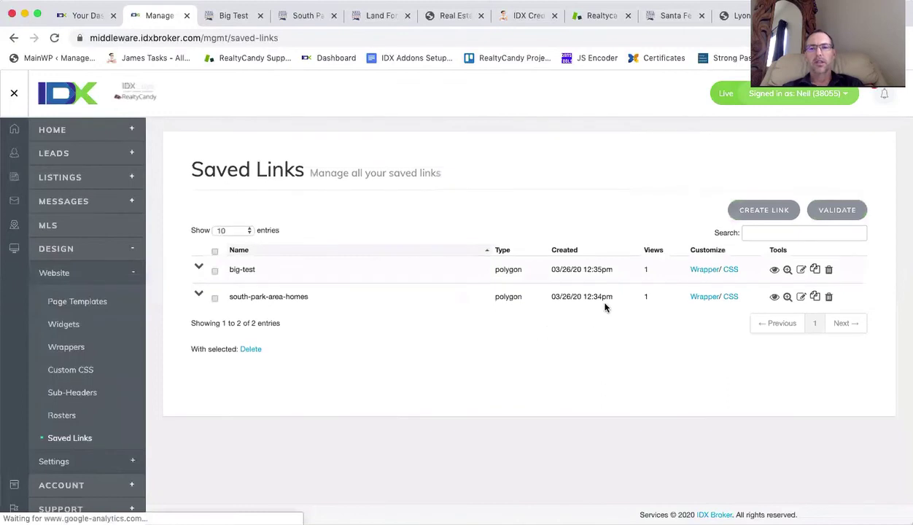
Step: Begin a new saved link using the Standard Results search page and continue to criteria
click(762, 210)
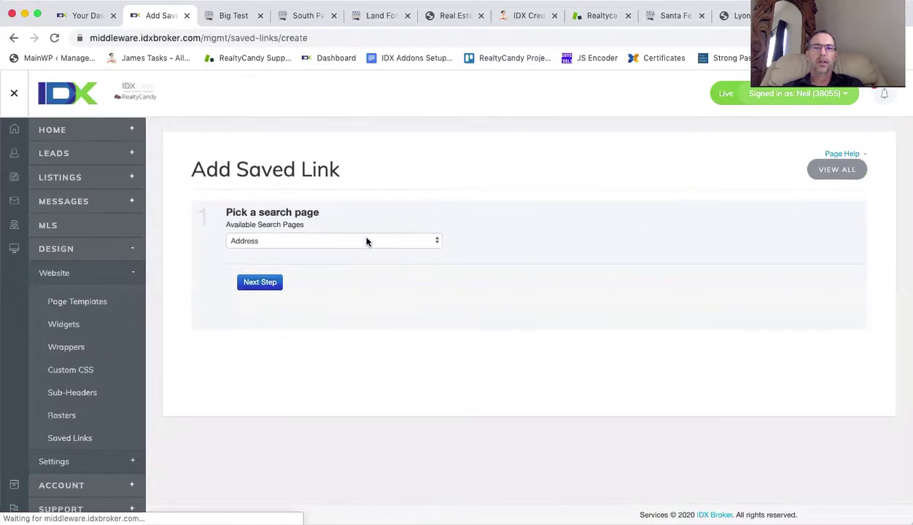
click(367, 242)
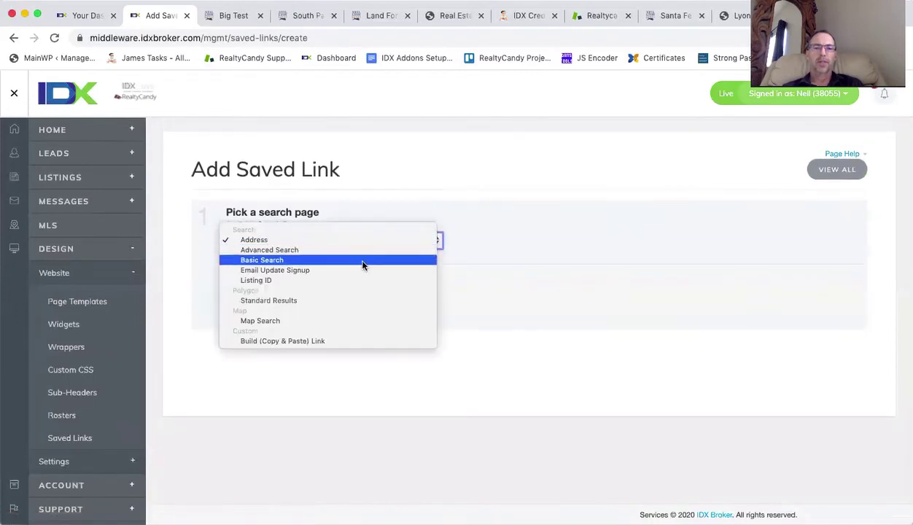
click(356, 307)
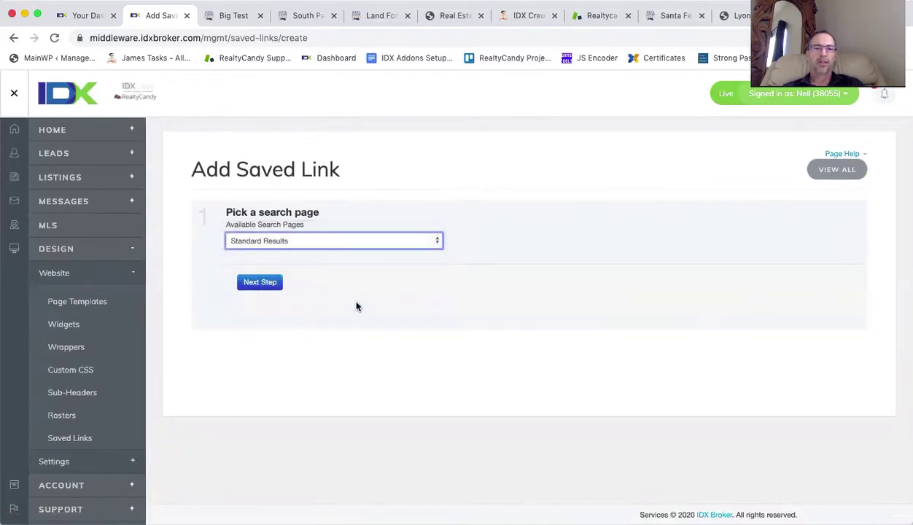
click(255, 282)
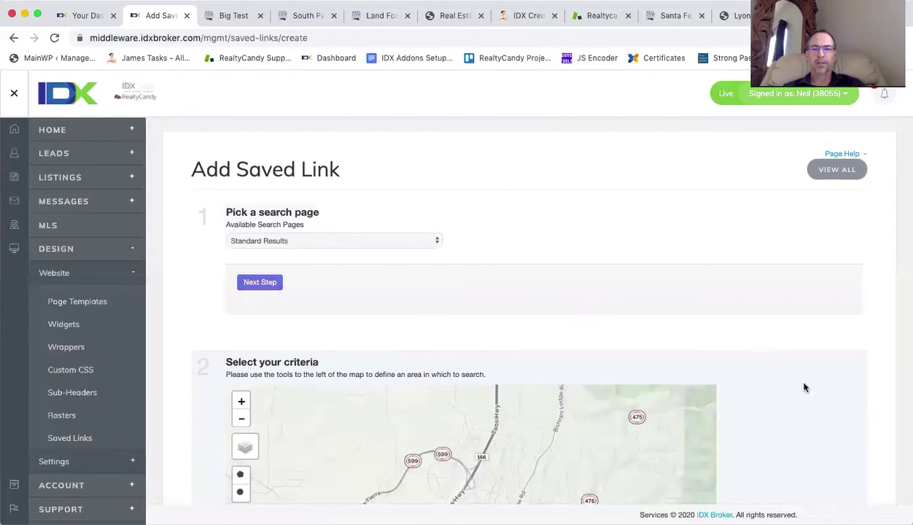
Step: Zoom and pan the criteria map to the streets north of W Alameda St near Mesa Vista
scroll(815, 413, down, 5)
scroll(815, 413, down, 2)
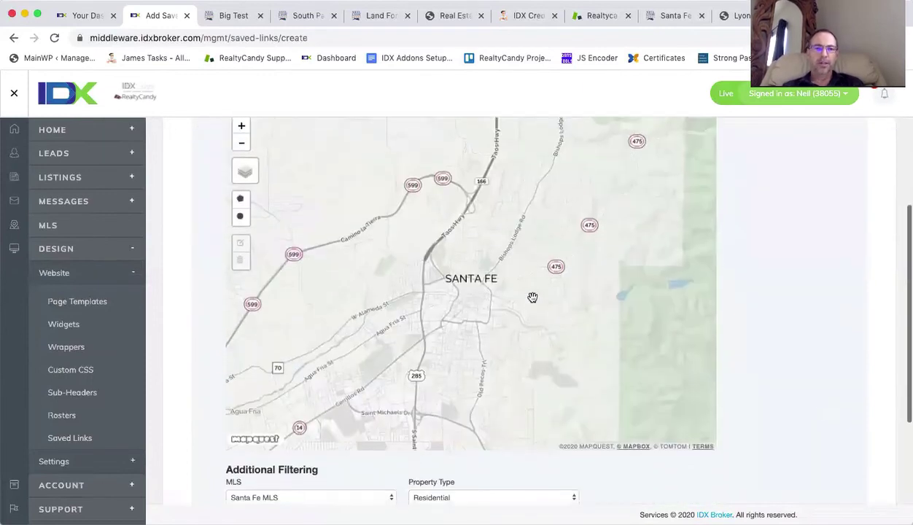
click(242, 126)
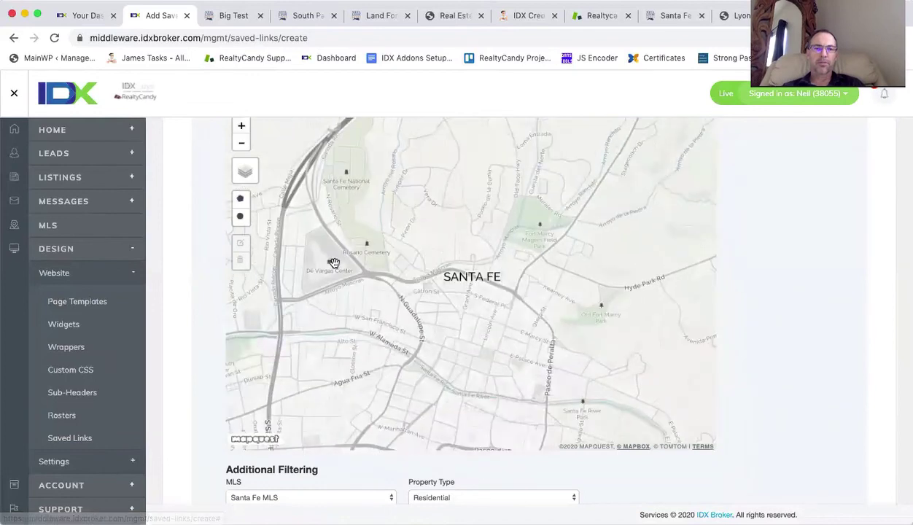
drag(332, 263, 676, 277)
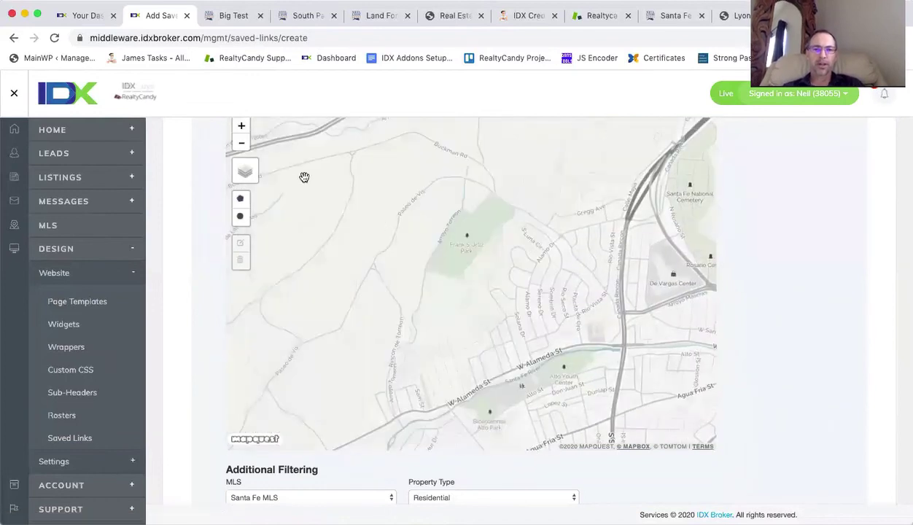
click(242, 127)
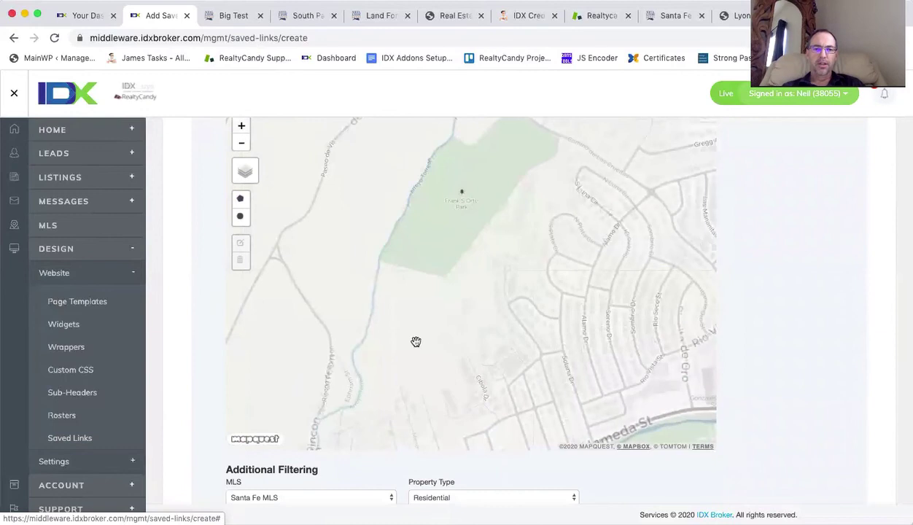
drag(450, 272, 488, 201)
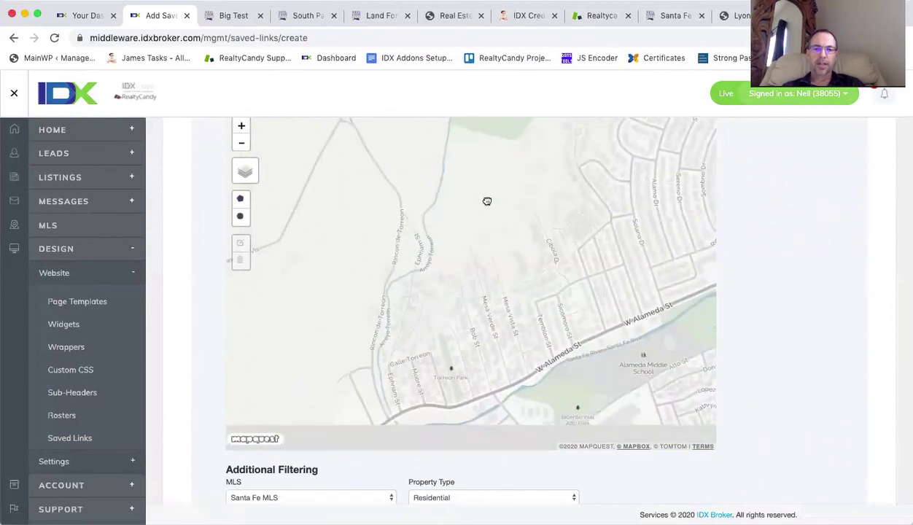
click(241, 127)
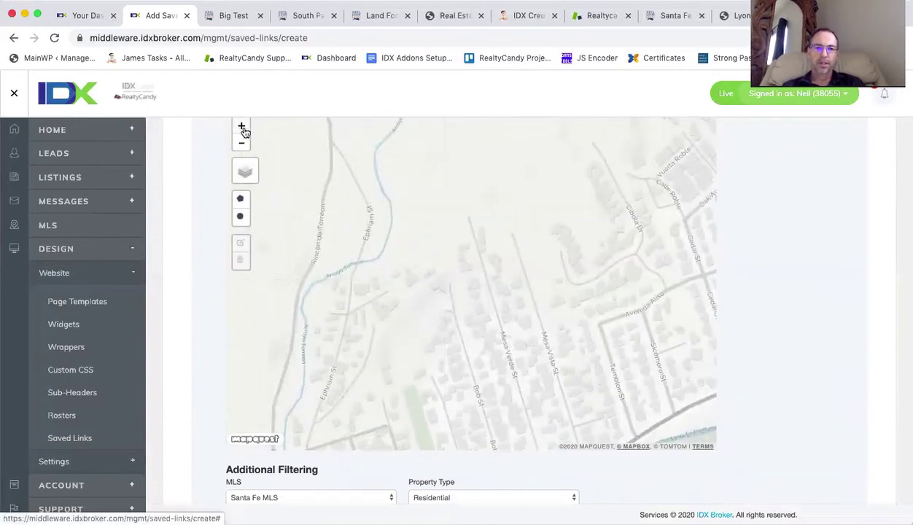
drag(429, 228, 448, 160)
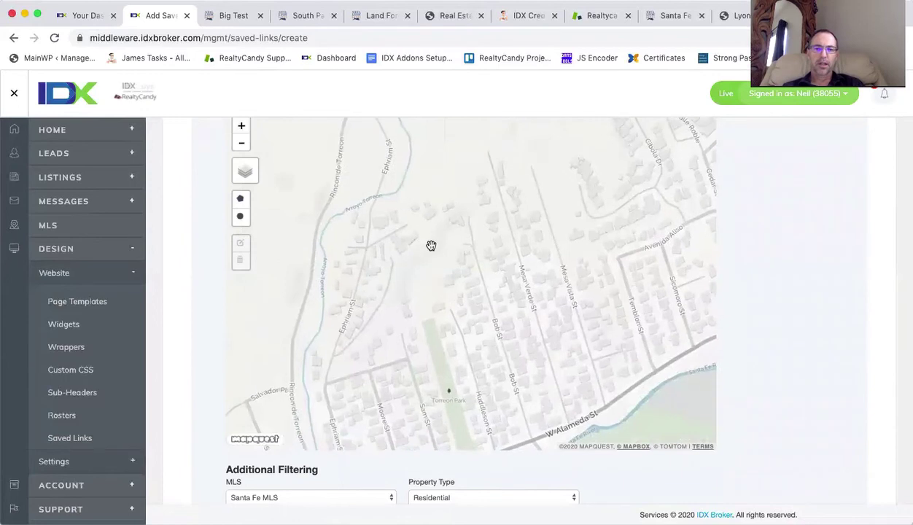
drag(431, 246, 445, 210)
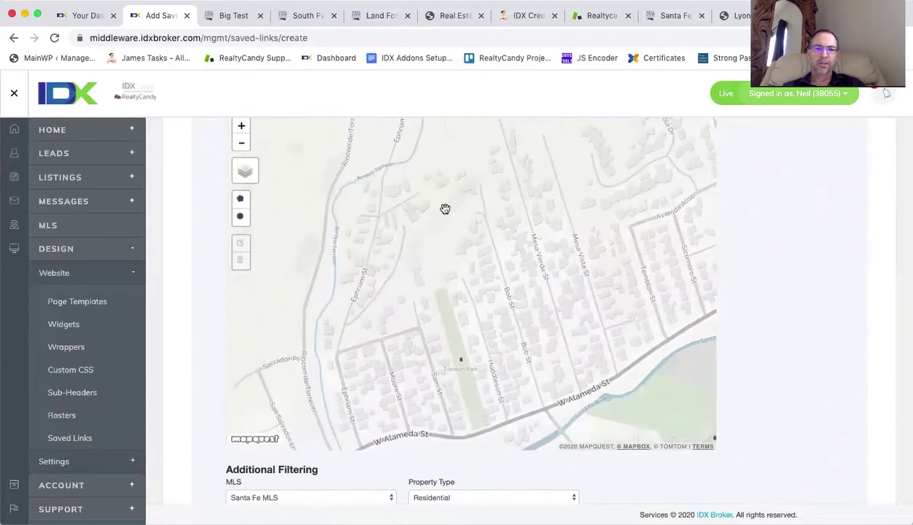
Step: Start a search polygon and trace its top and east side down toward Torreon Park
click(241, 201)
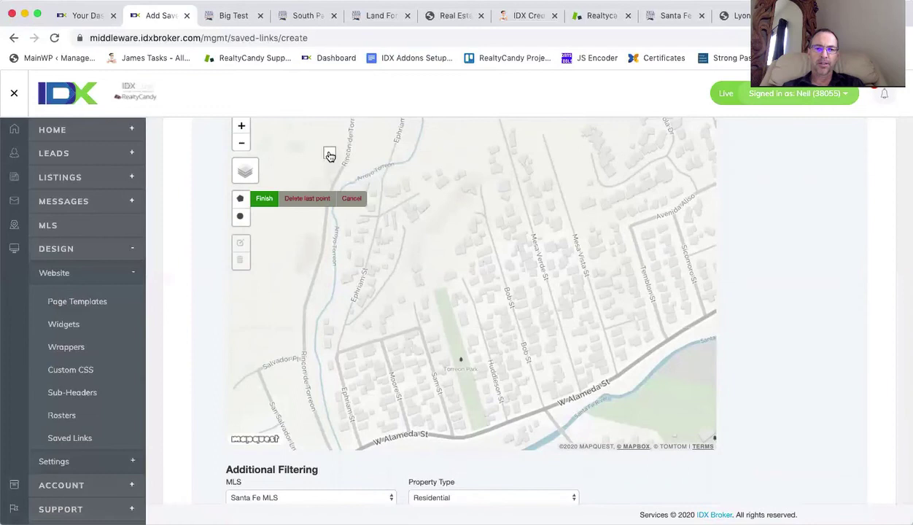
click(475, 159)
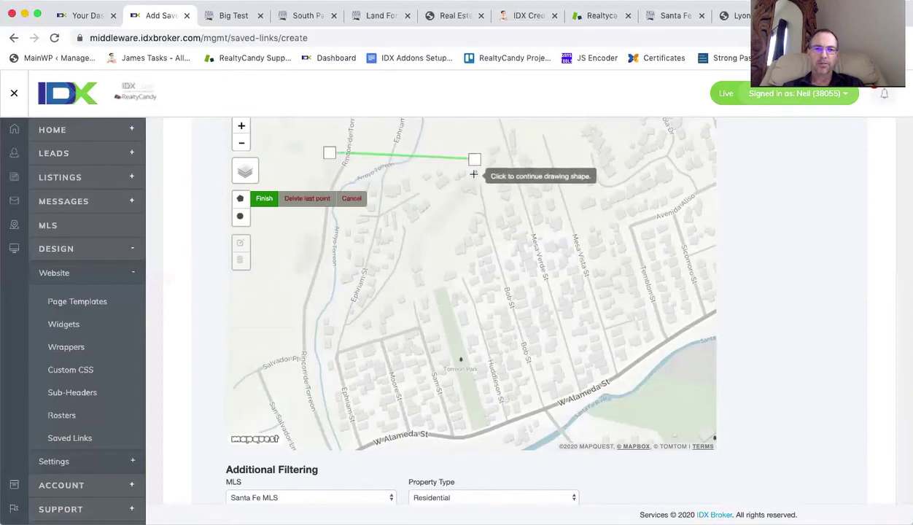
click(474, 175)
click(457, 186)
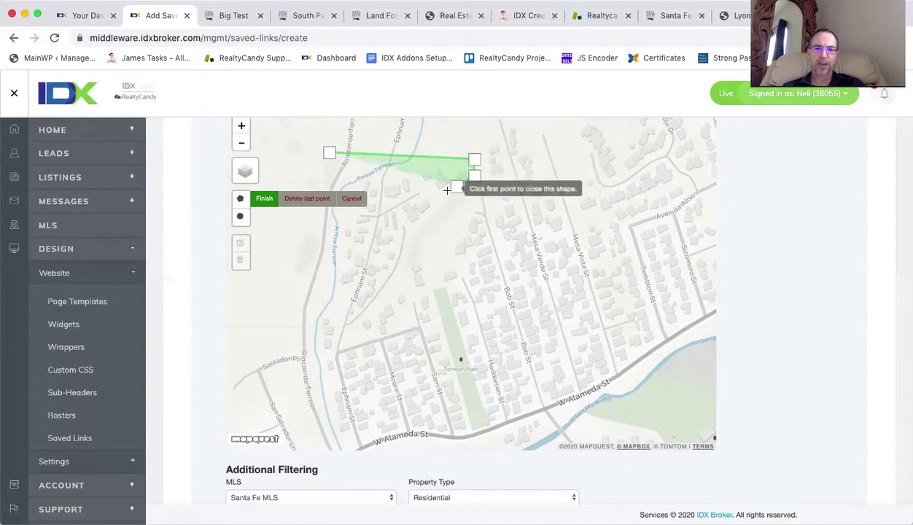
click(415, 241)
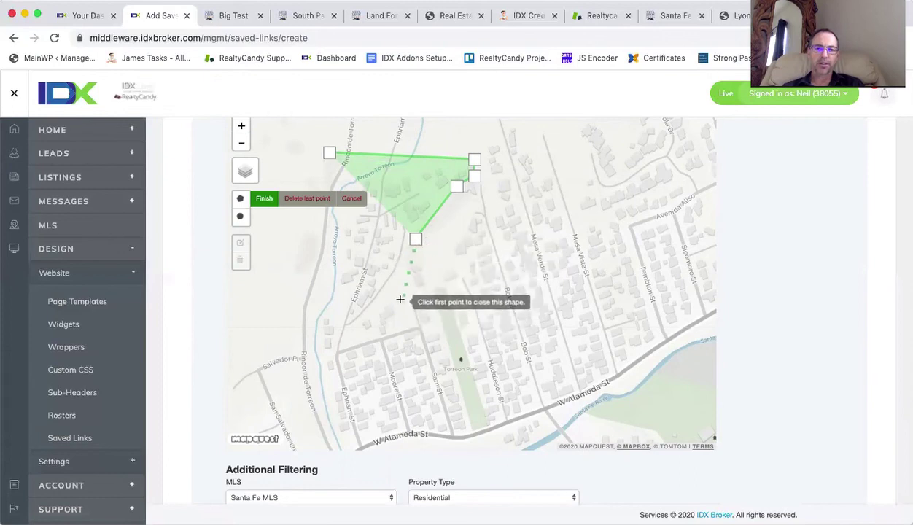
click(401, 277)
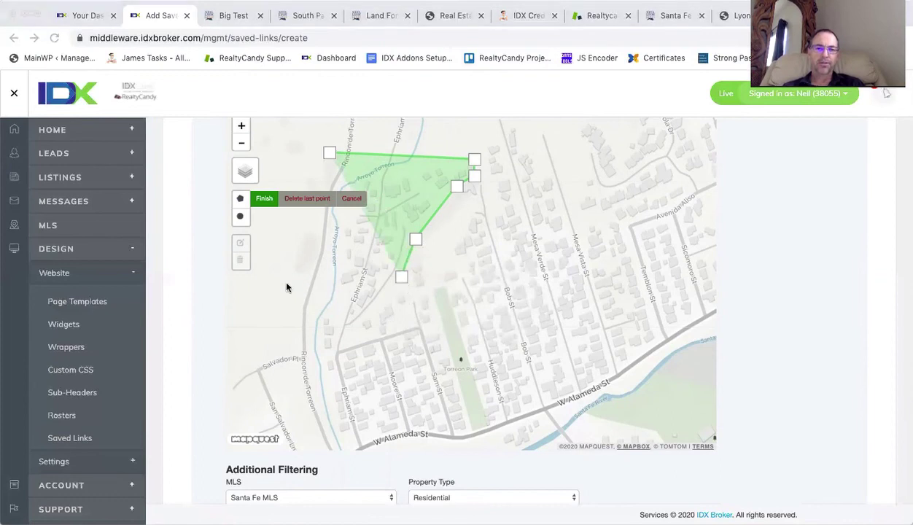
click(408, 299)
Step: Trace the polygon's southern and western edges and close it around the Ephraim St neighborhood
click(406, 316)
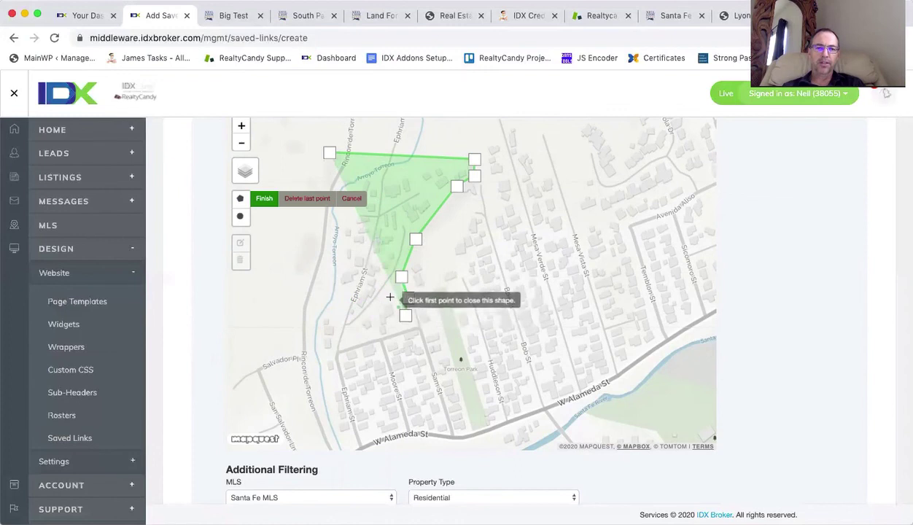
click(390, 298)
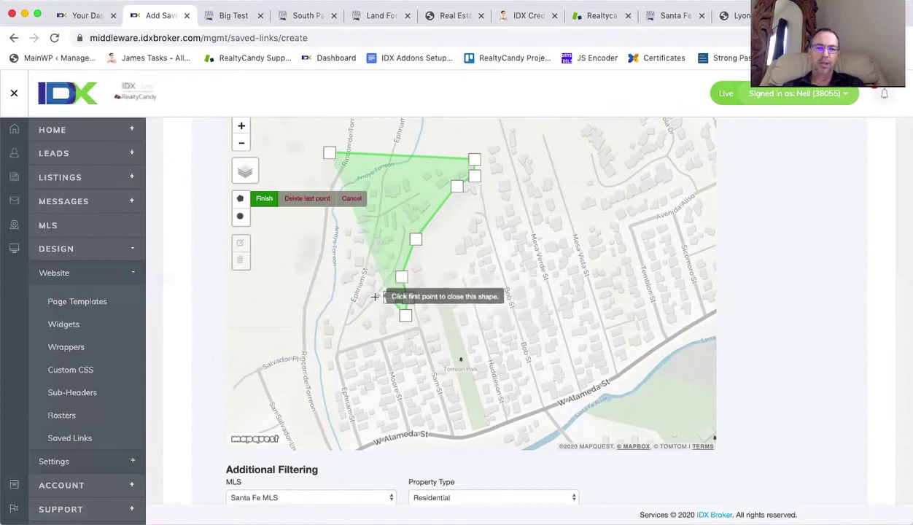
click(375, 299)
click(343, 326)
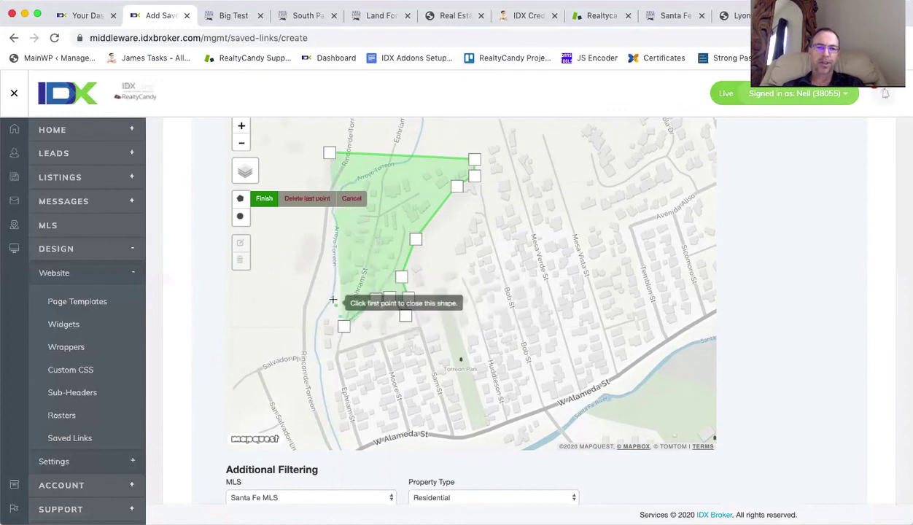
click(311, 271)
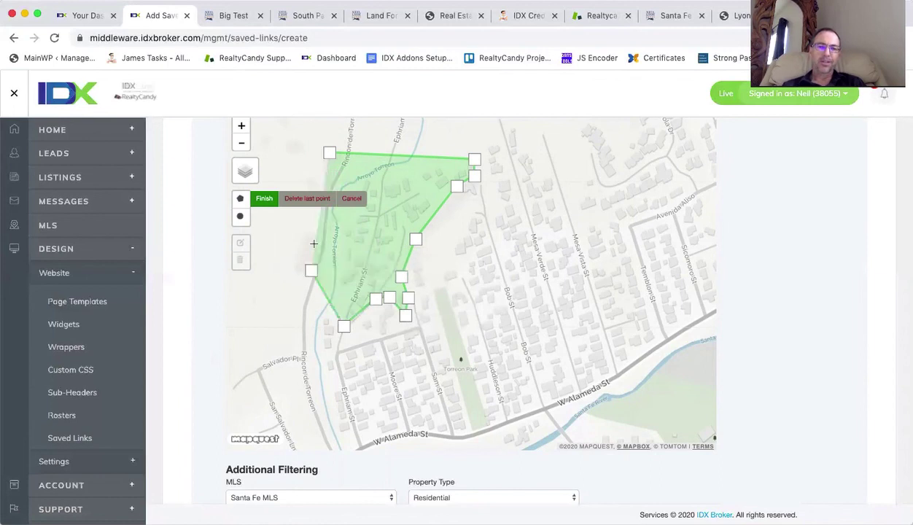
click(329, 152)
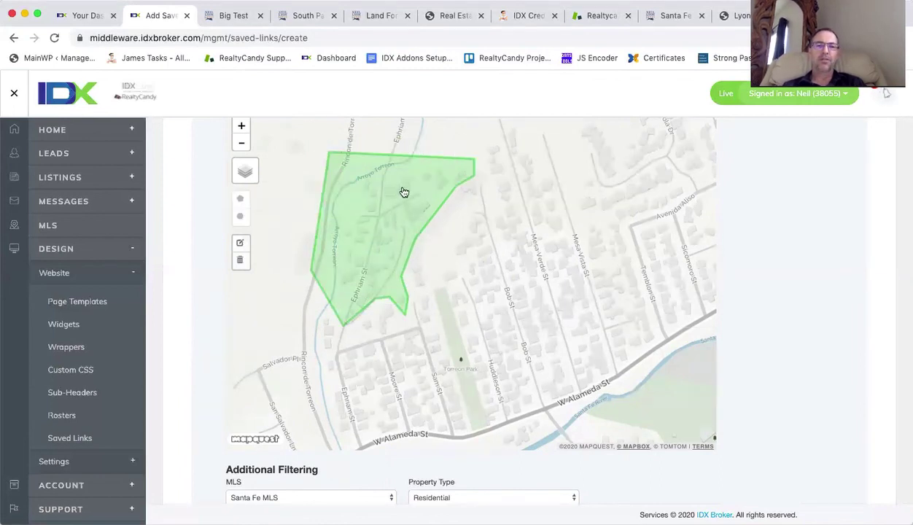